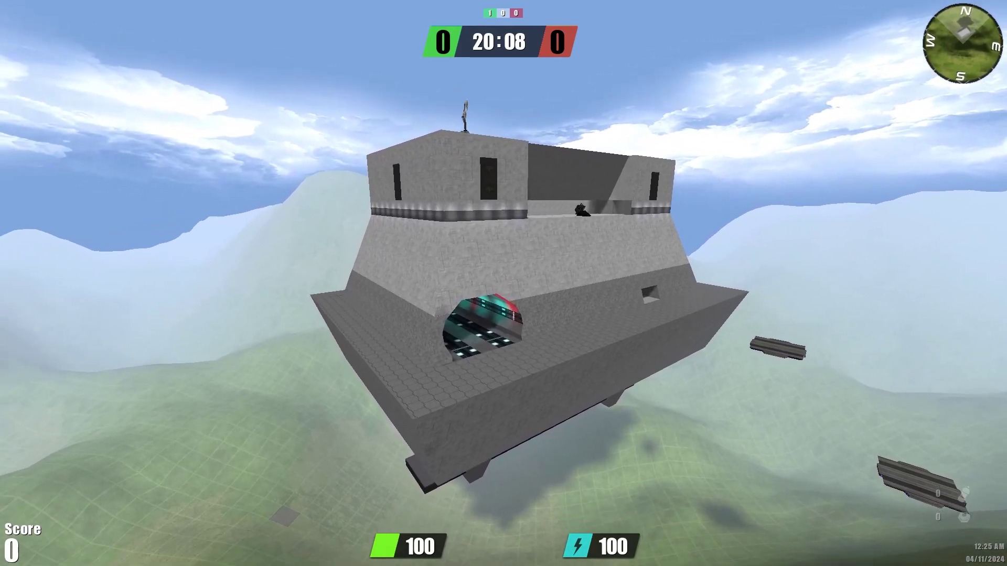
Spawn into the Scarabrae mission and look around the base hall, switching between the chaingun and the disc launcher
{"action": "left_click", "coordinate": [504, 283]}
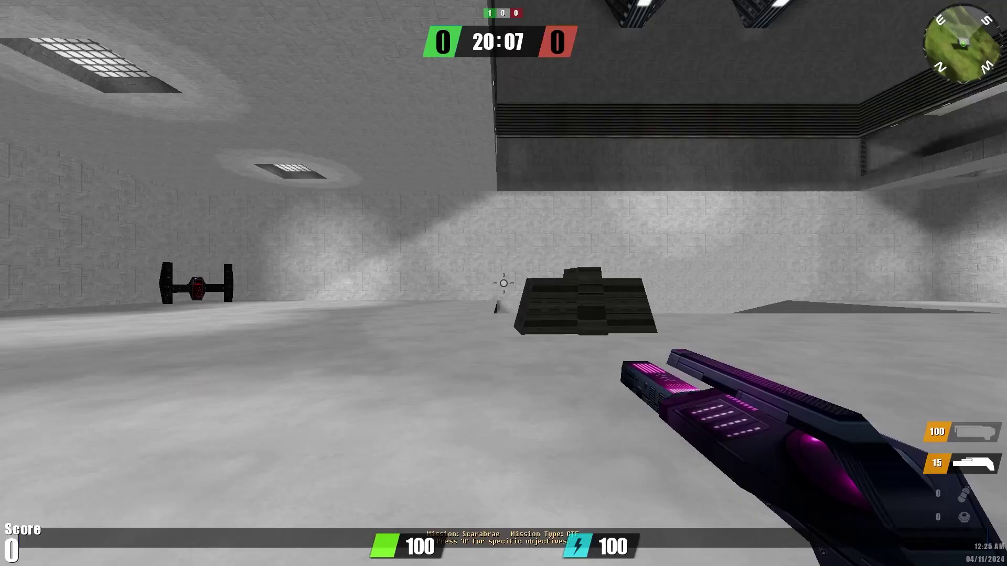
{"action": "key", "text": "w"}
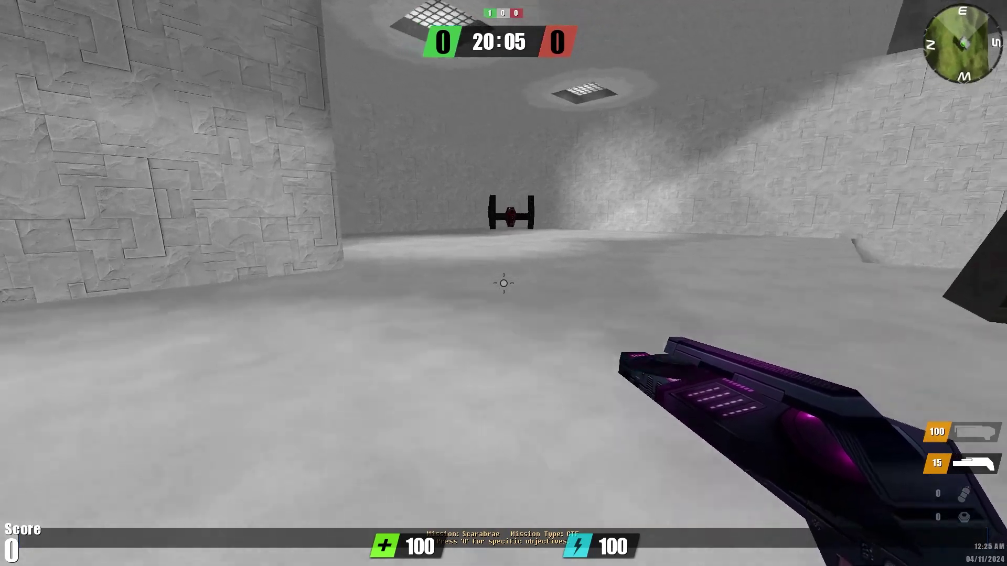
{"action": "right_click", "coordinate": [503, 283]}
{"action": "key", "text": "w"}
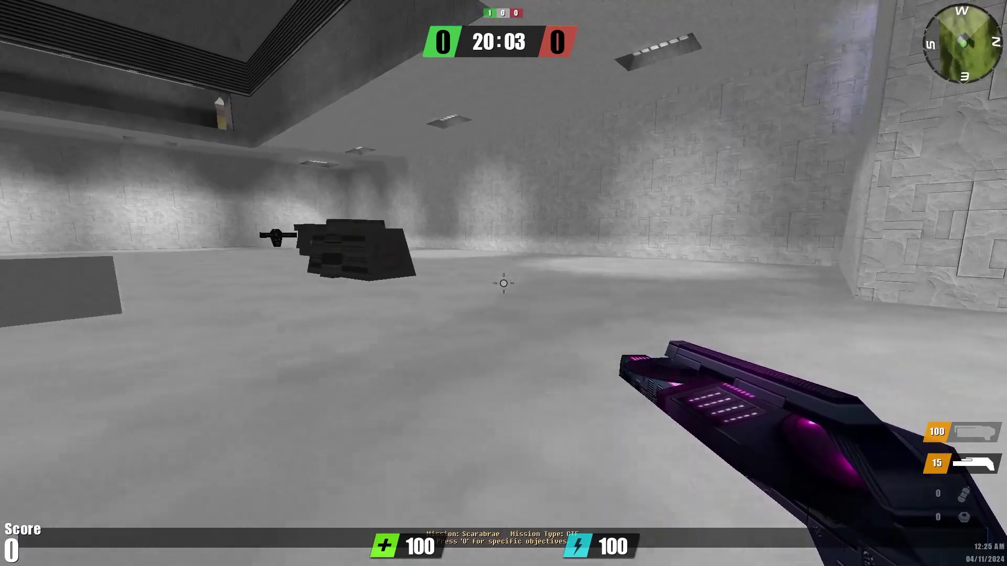
{"action": "key", "text": "w"}
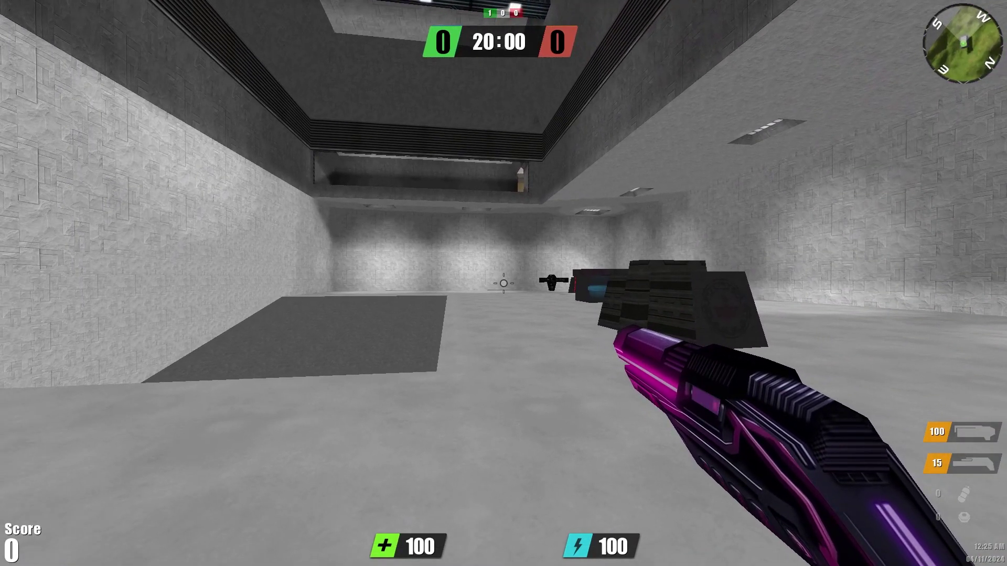
{"action": "key", "text": "w"}
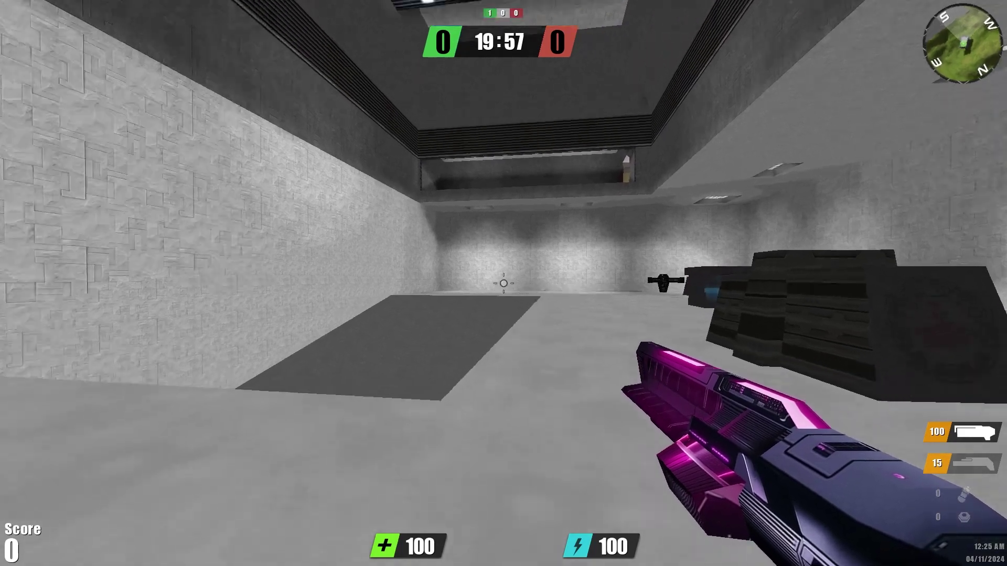
{"action": "key", "text": "2"}
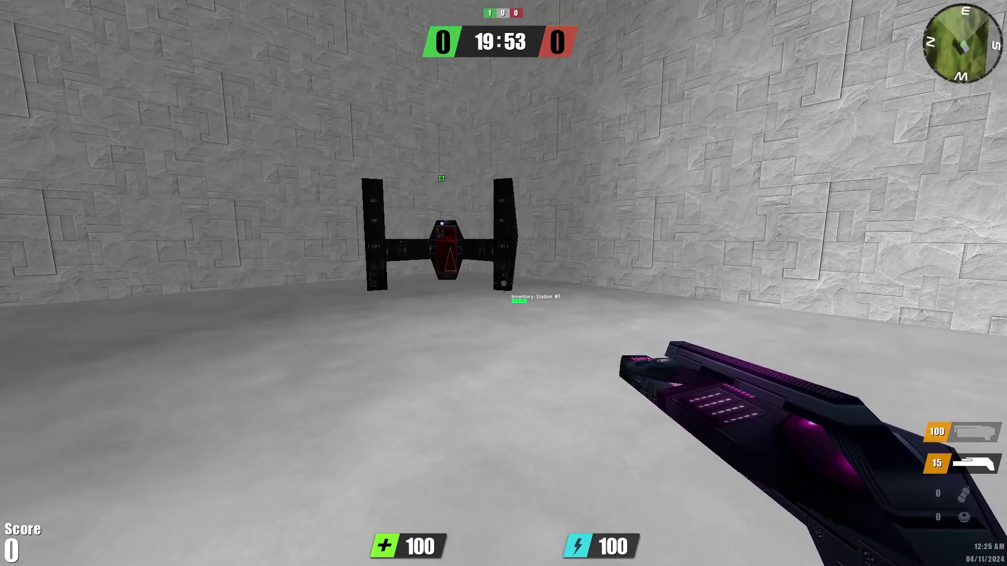
Set the loadout favorite to Heavy O. and resupply at Inventory Station #1, leaving for the hall
{"action": "key", "text": "bracketright"}
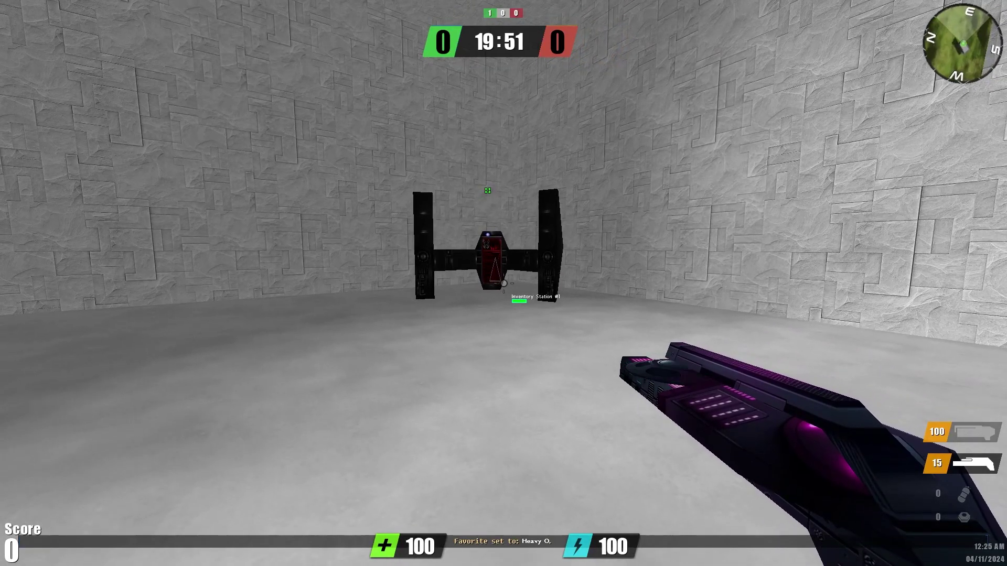
{"action": "key", "text": "w"}
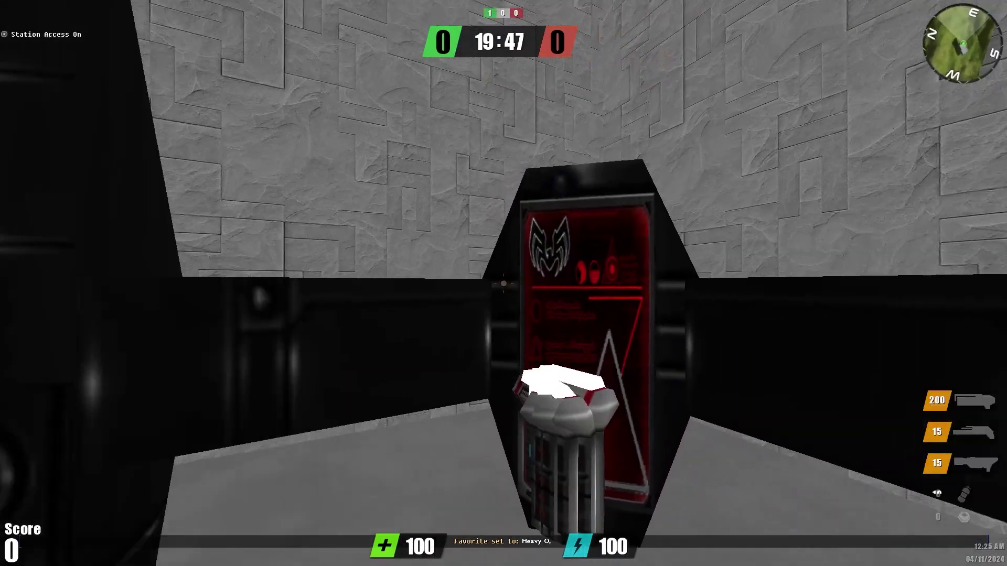
{"action": "key", "text": "2"}
{"action": "key", "text": "w"}
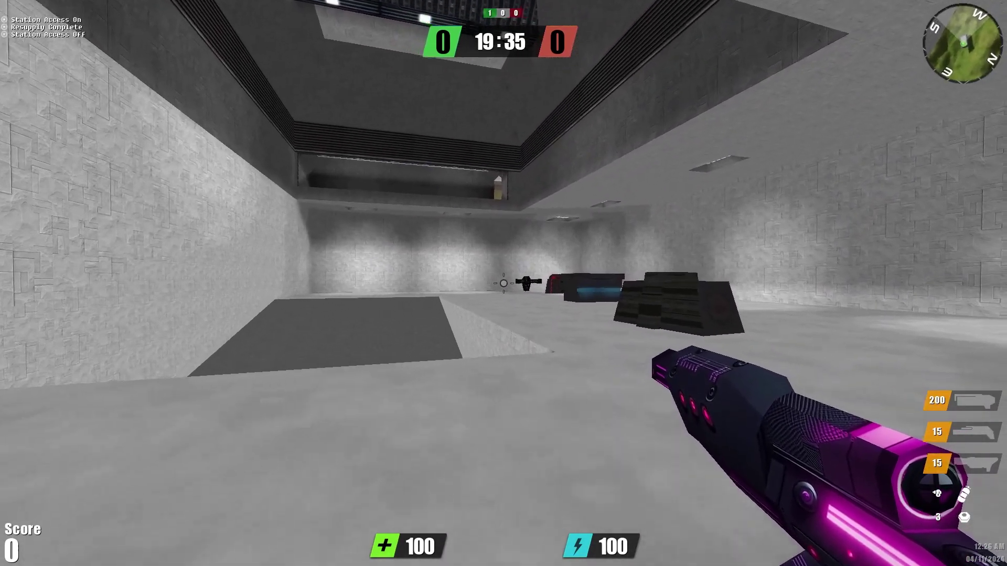
Walk along the hall and switch to the chaingun and back to the disc launcher
{"action": "key", "text": "w"}
{"action": "key", "text": "1"}
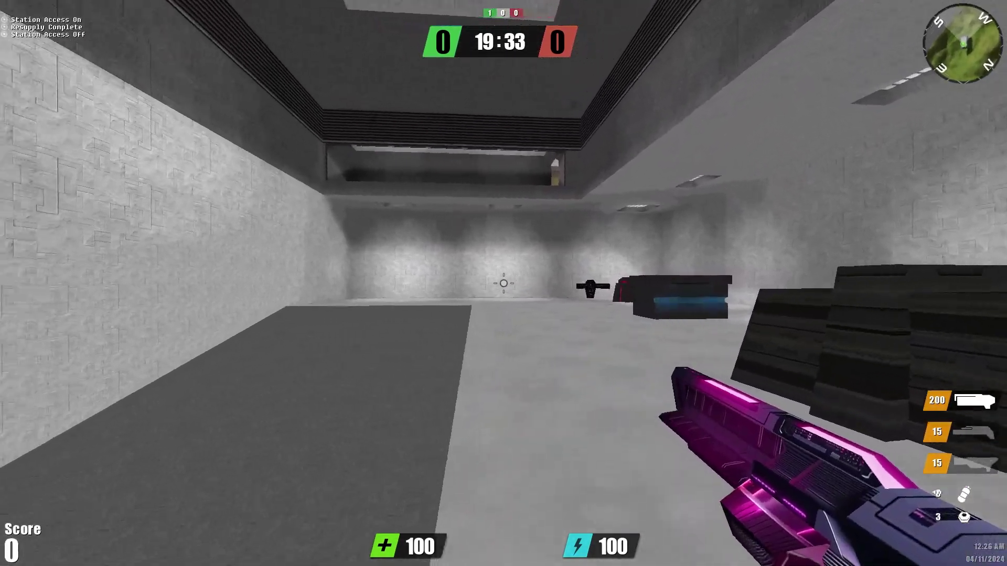
{"action": "key", "text": "2"}
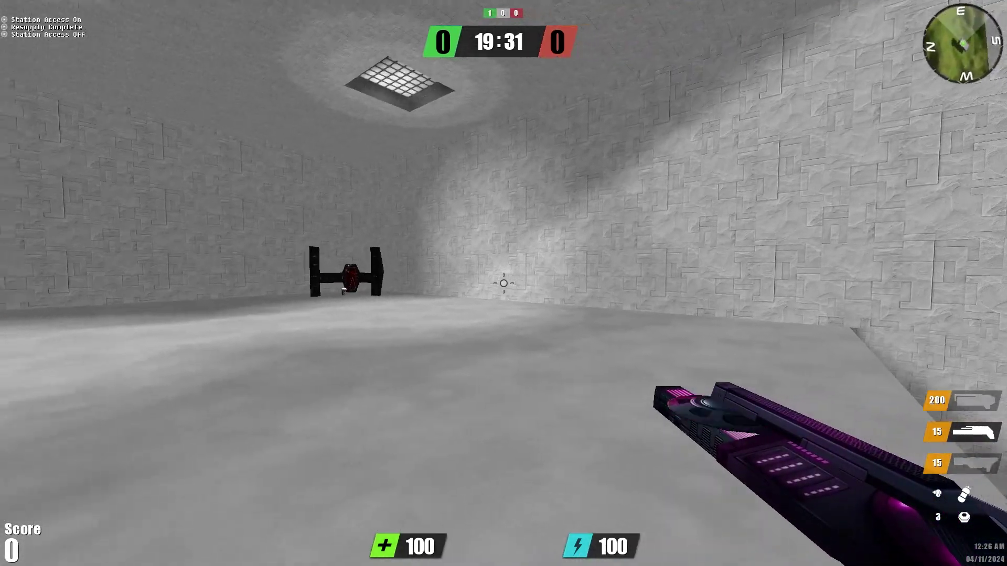
Drop the carried backpack and collect the repair pack lying in front of Inventory Station #1
{"action": "key", "text": "w"}
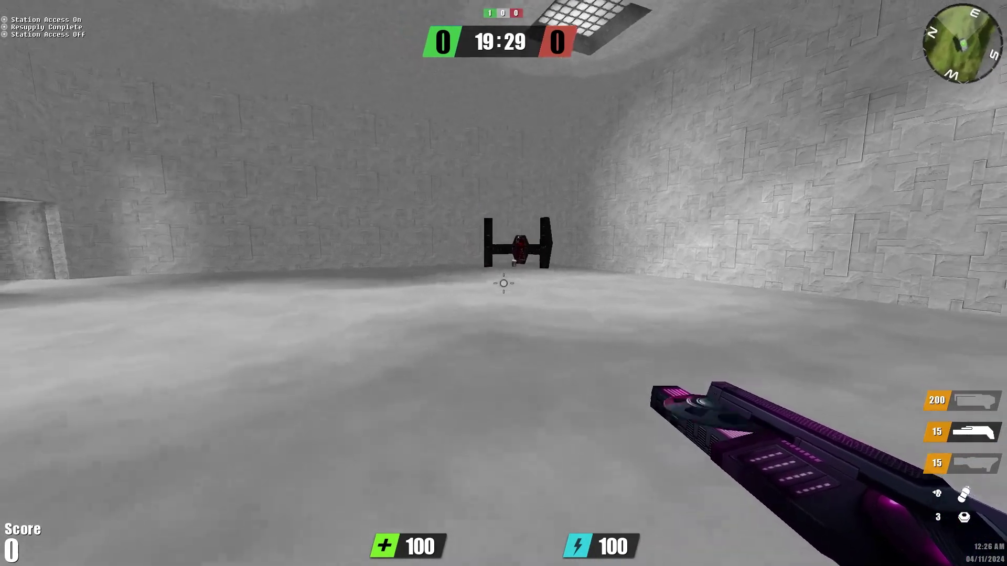
{"action": "key", "text": "ctrl+p"}
{"action": "key", "text": "w"}
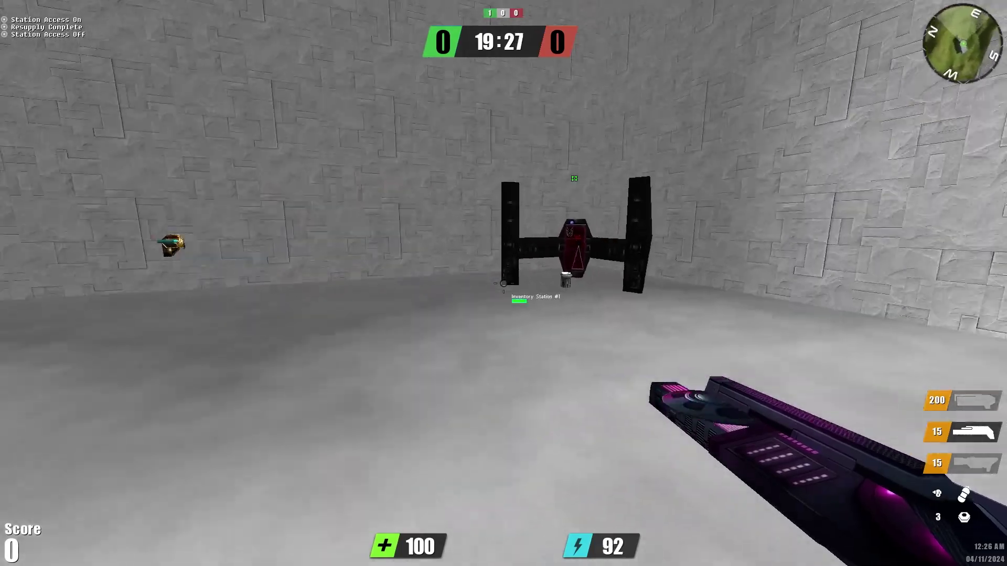
{"action": "key", "text": "w"}
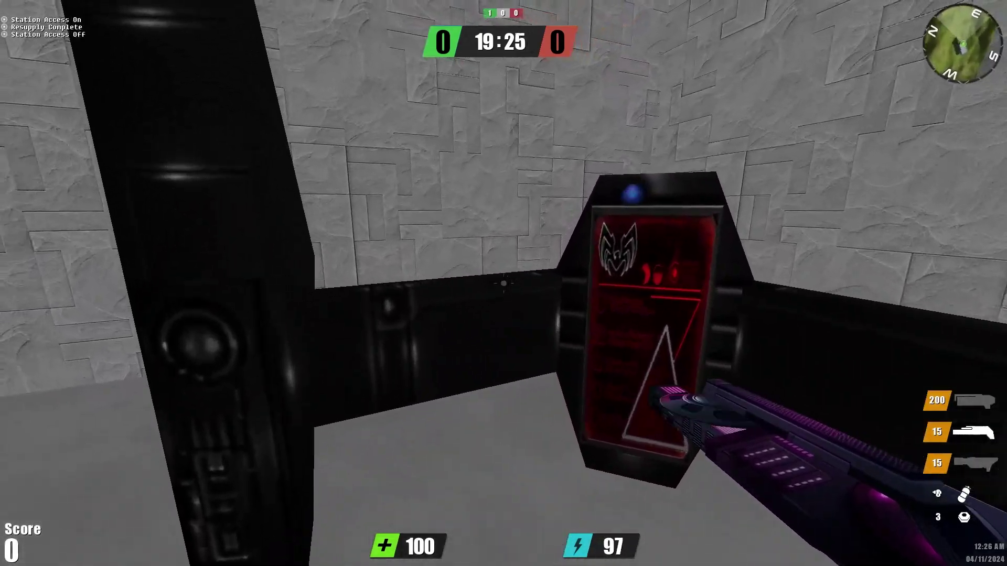
{"action": "key", "text": "w"}
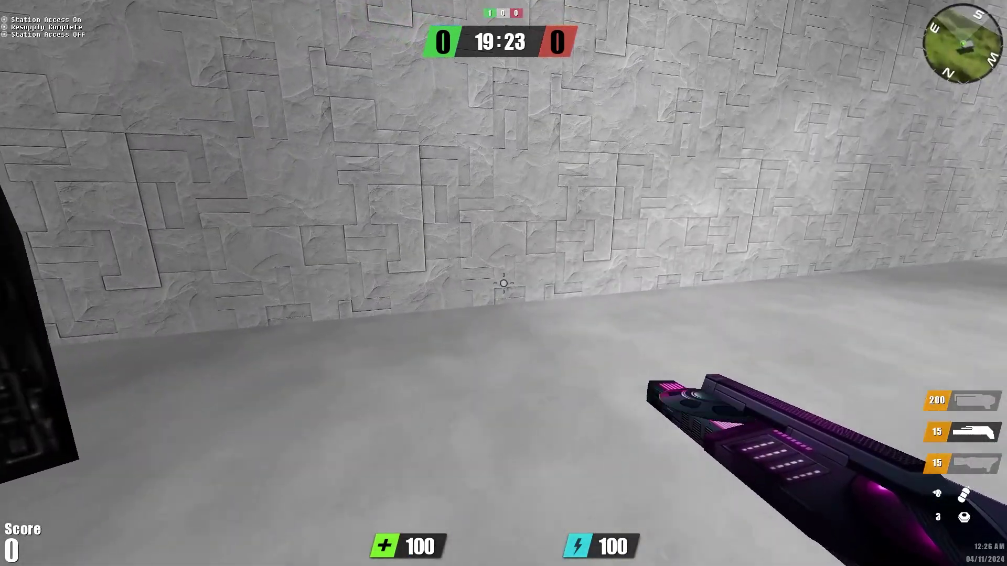
{"action": "key", "text": "Escape"}
{"action": "key", "text": "Escape"}
{"action": "key", "text": "w"}
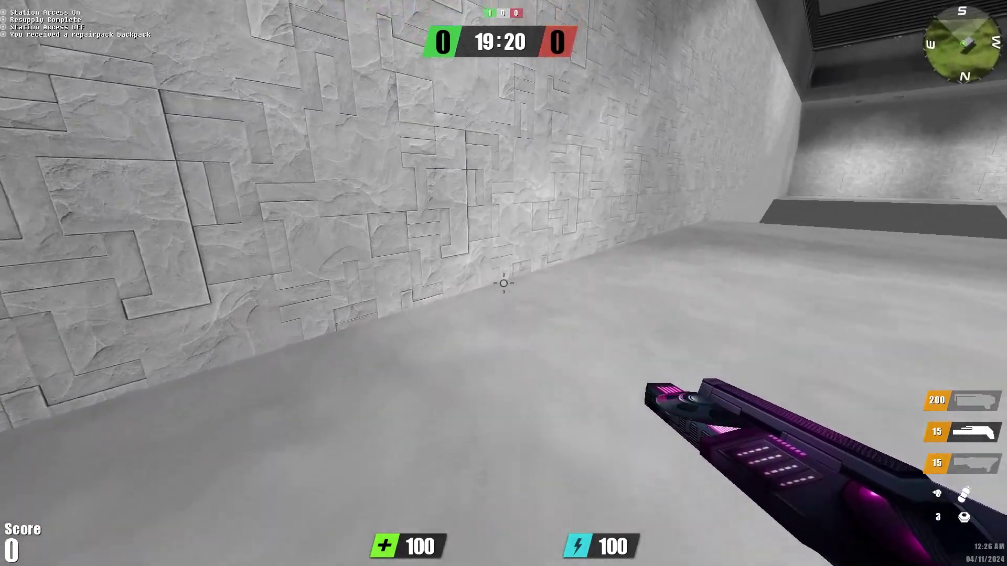
Ready the repair gun, try to repair Inventory Station #1 and back away from it
{"action": "key", "text": "r"}
{"action": "key", "text": "s"}
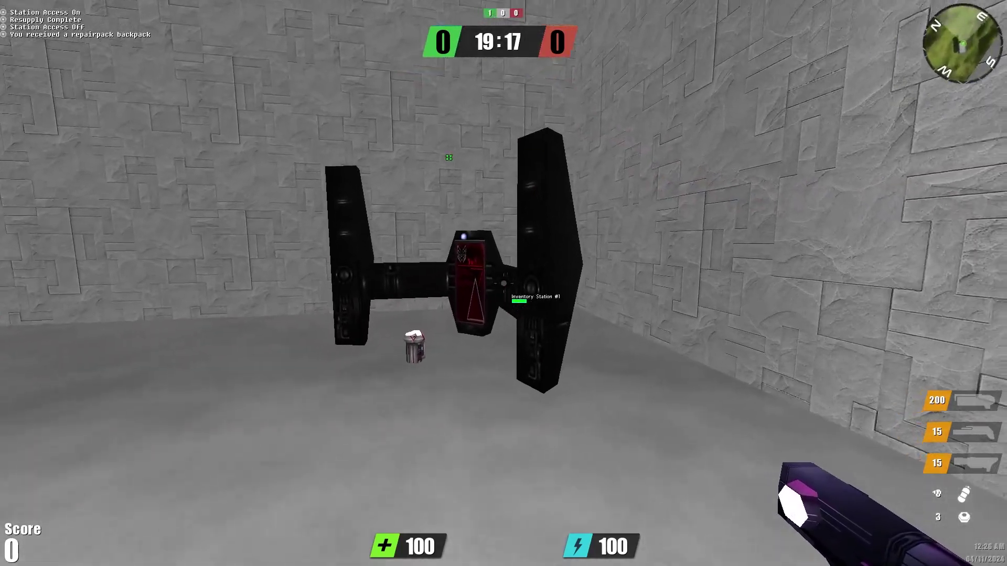
{"action": "left_click", "coordinate": [503, 284]}
{"action": "key", "text": "s"}
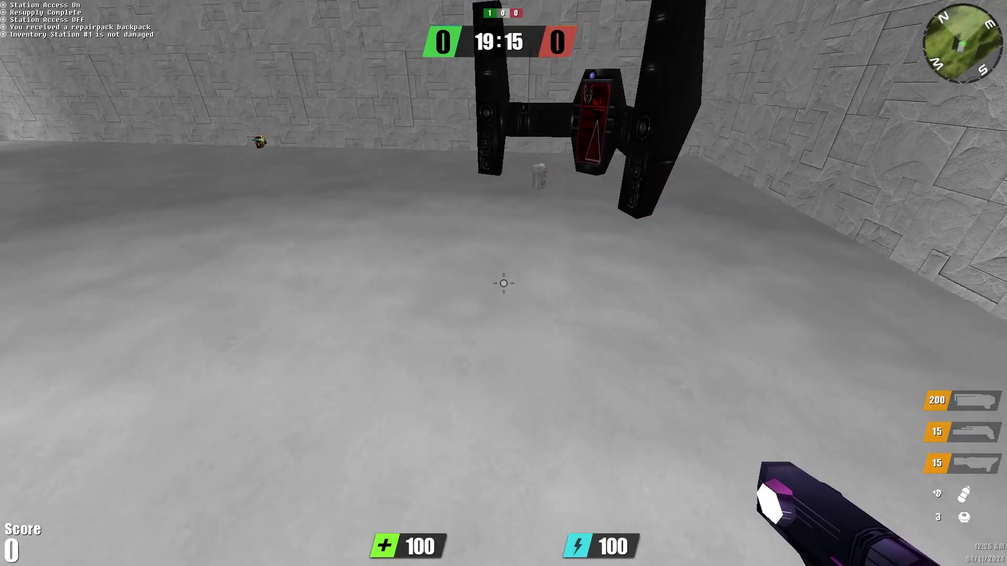
{"action": "key", "text": "s"}
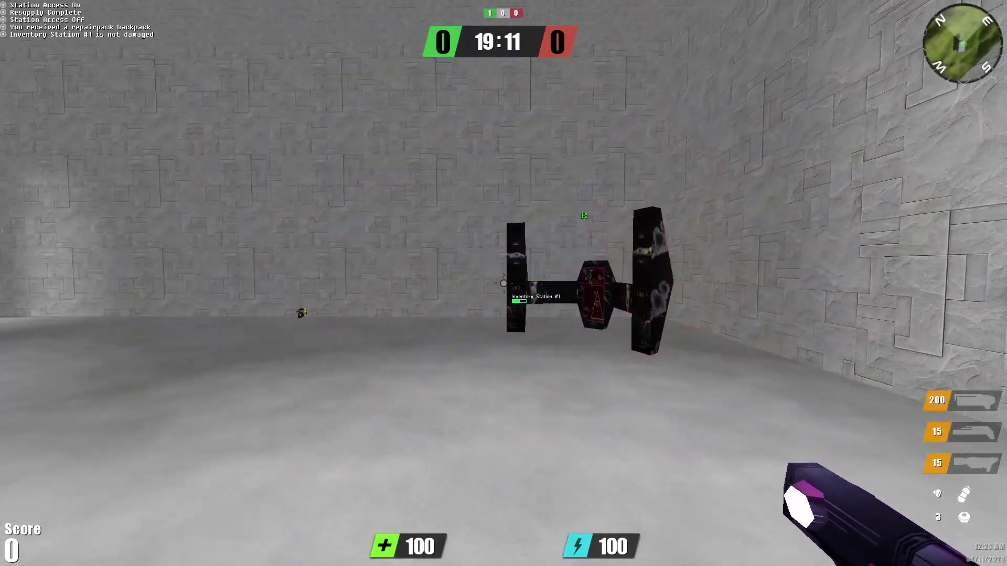
Throw a grenade toward the doorway and repair the damaged Inventory Station #1 with the repair gun
{"action": "key", "text": "w"}
{"action": "key", "text": "w"}
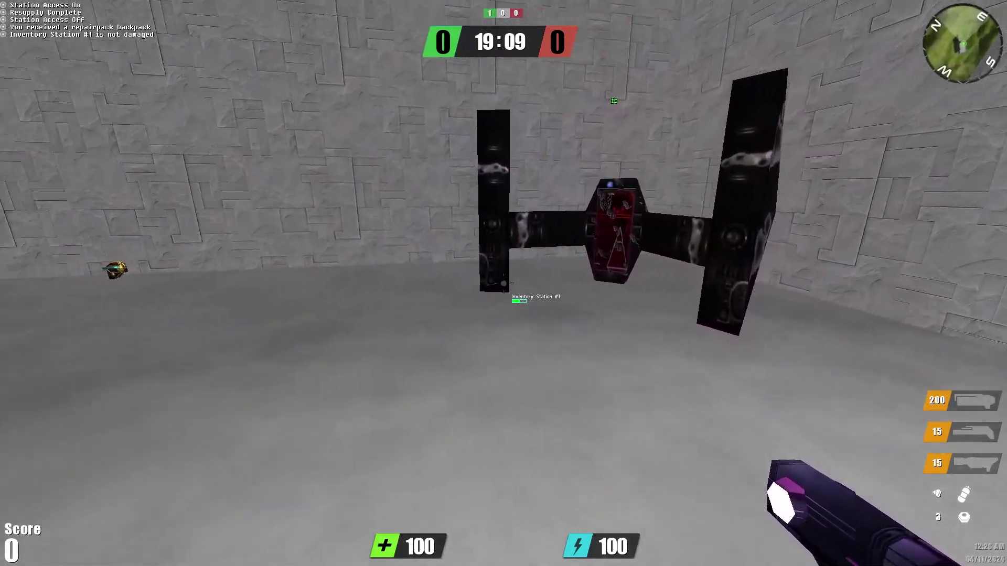
{"action": "key", "text": "w"}
{"action": "key", "text": "g"}
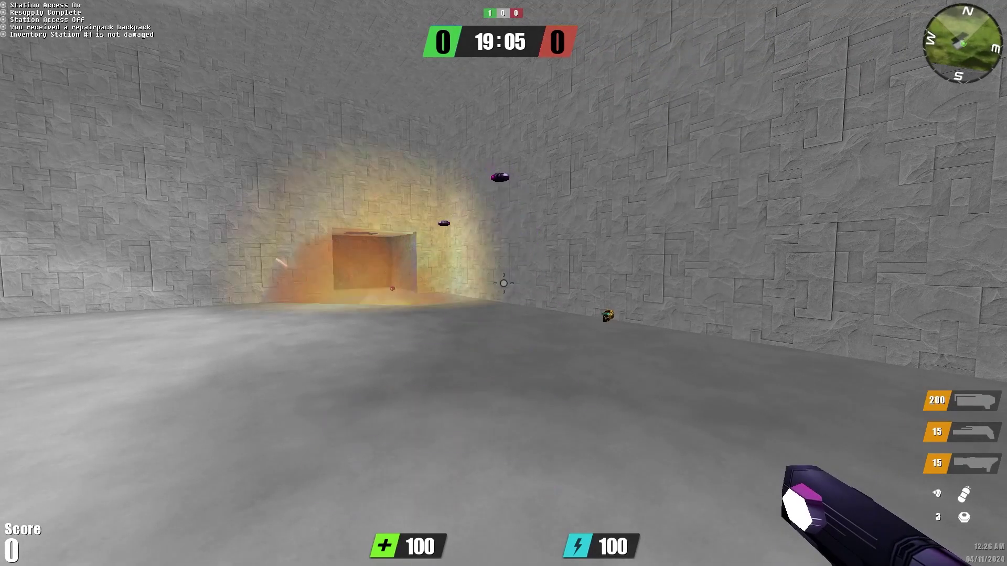
{"action": "key", "text": "w"}
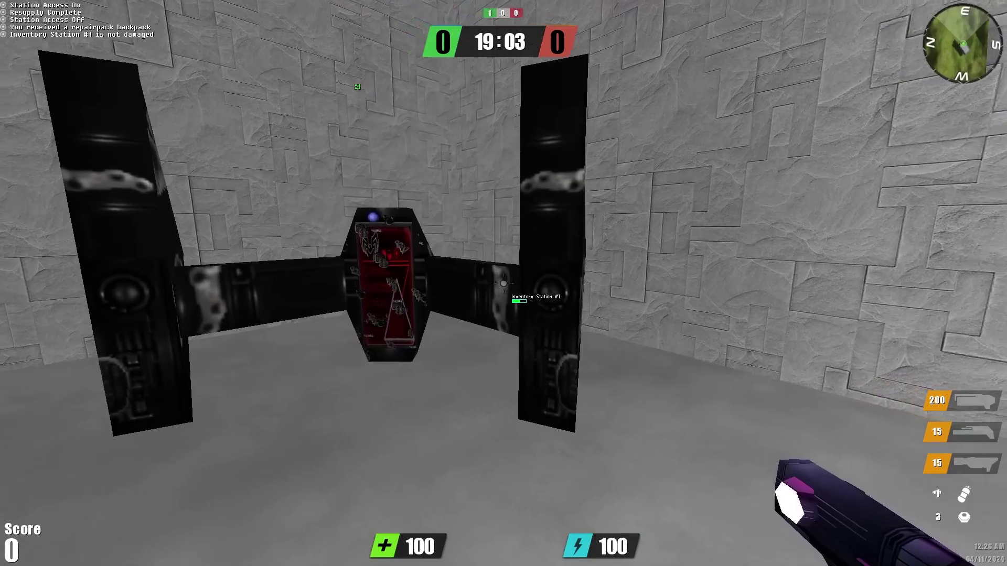
{"action": "left_click", "coordinate": [503, 283]}
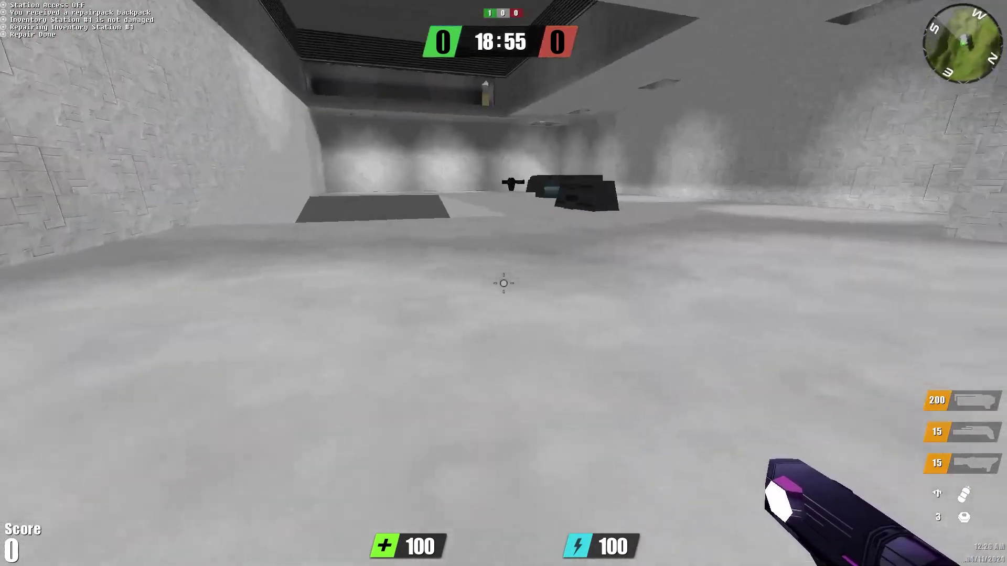
Switch to the chaingun and jet to the inventory station to resupply with the Heavy O. favorite
{"action": "key", "text": "space"}
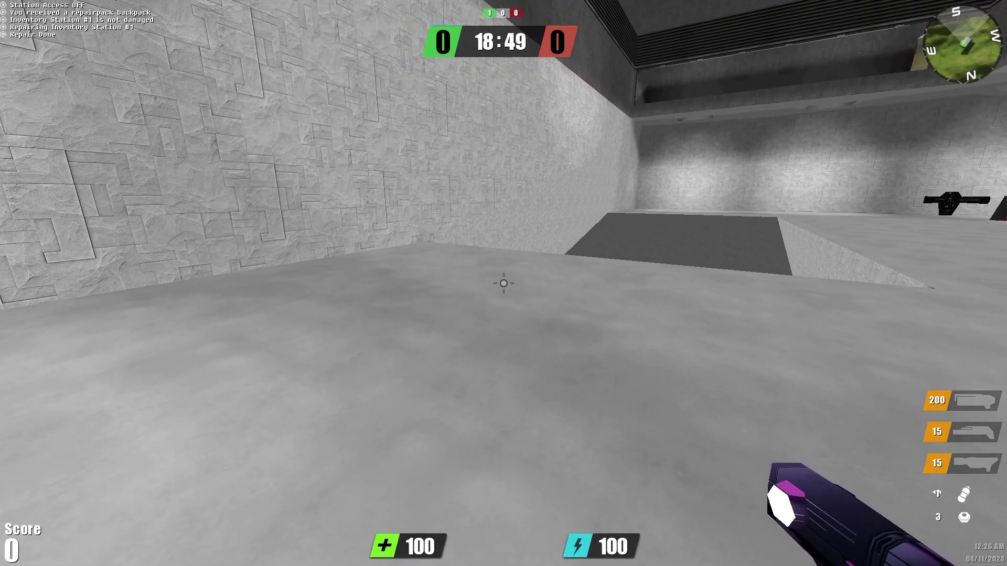
{"action": "key", "text": "1"}
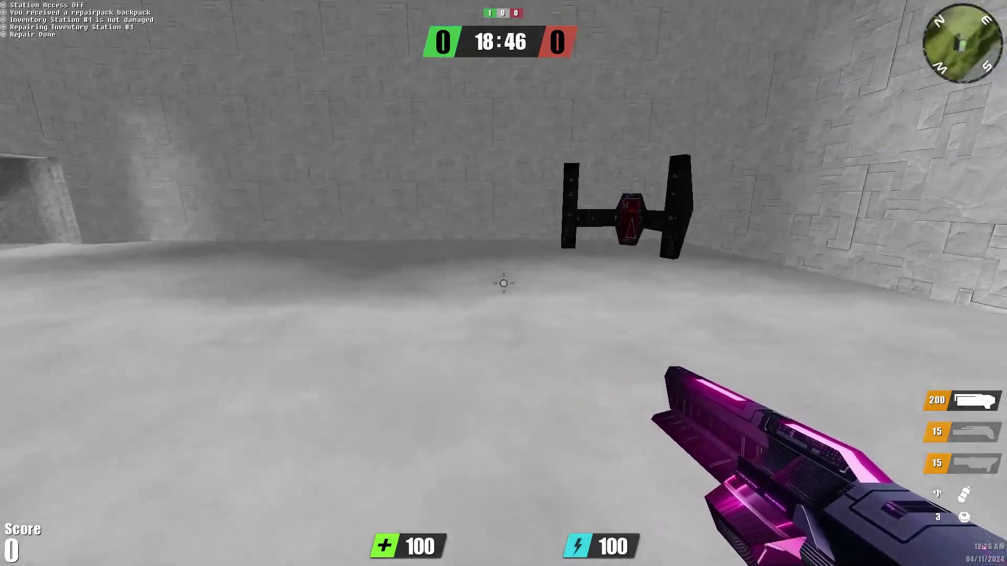
{"action": "key", "text": "w"}
{"action": "right_click", "coordinate": [504, 284]}
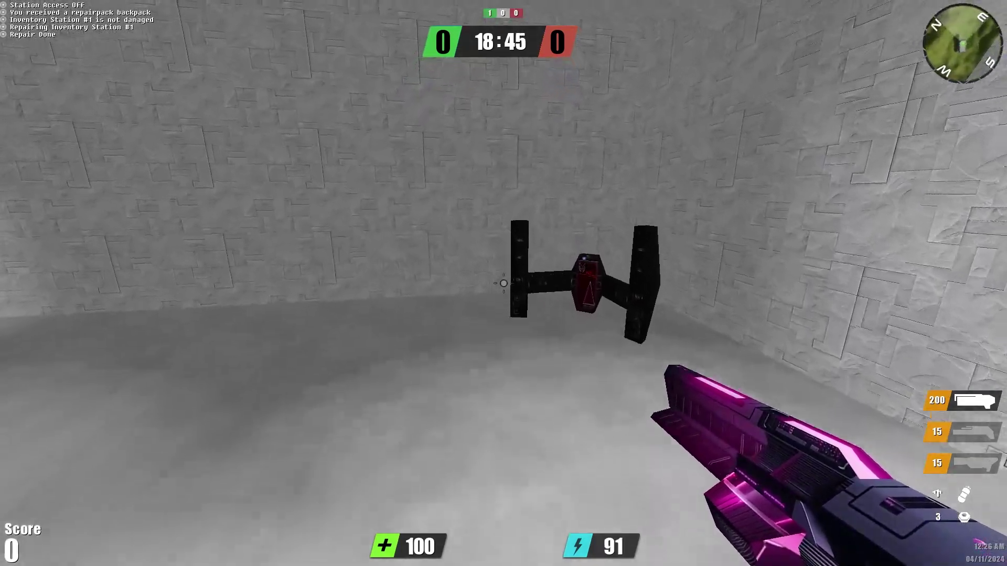
{"action": "key", "text": "w"}
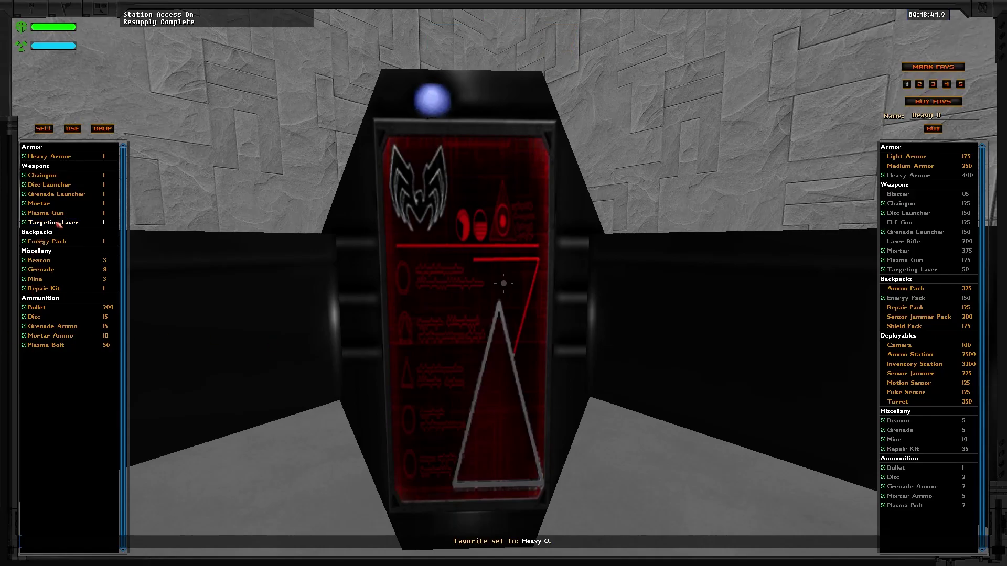
Leave the inventory station, back into the open hall and ready a different weapon
{"action": "key", "text": "s"}
{"action": "right_click", "coordinate": [503, 283]}
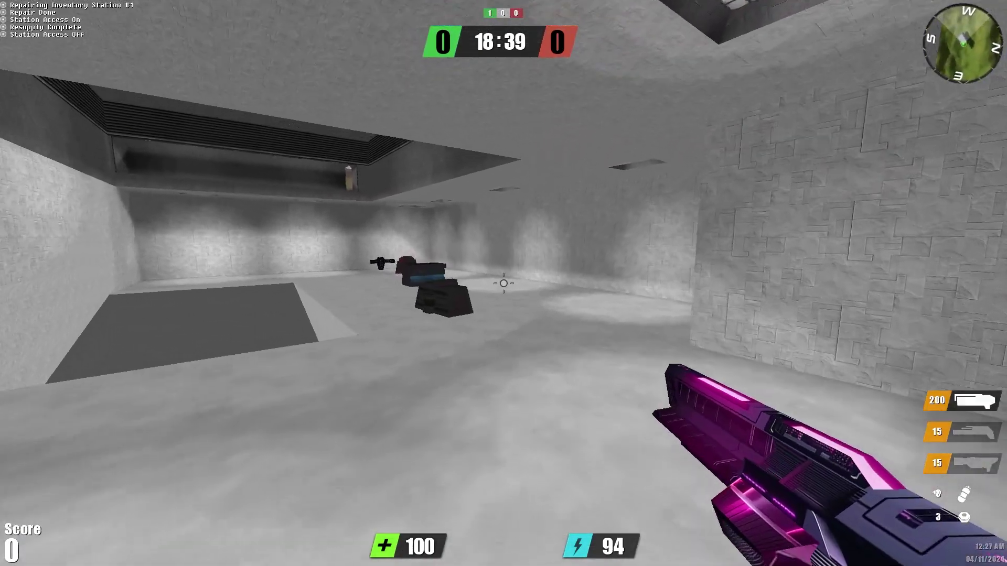
{"action": "key", "text": "s"}
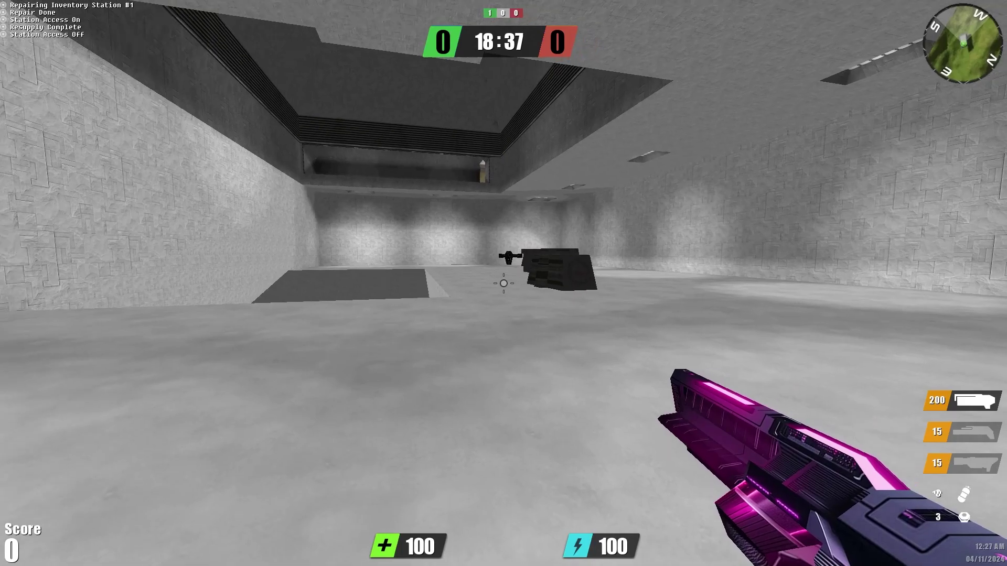
{"action": "key", "text": "p"}
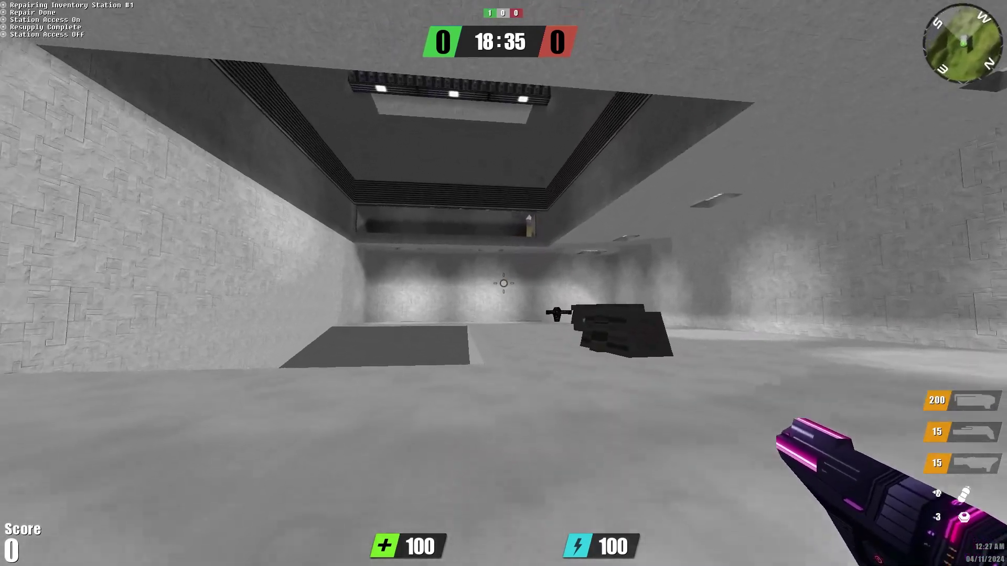
Cycle through the carried weapons, including the chaingun, and move back toward the inventory station
{"action": "left_click", "coordinate": [503, 283]}
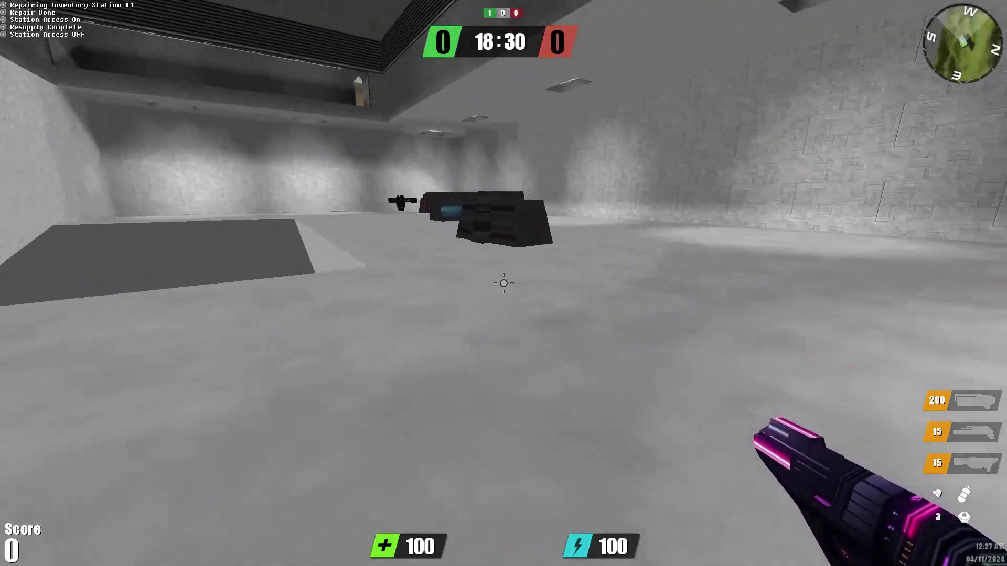
{"action": "left_click", "coordinate": [503, 284]}
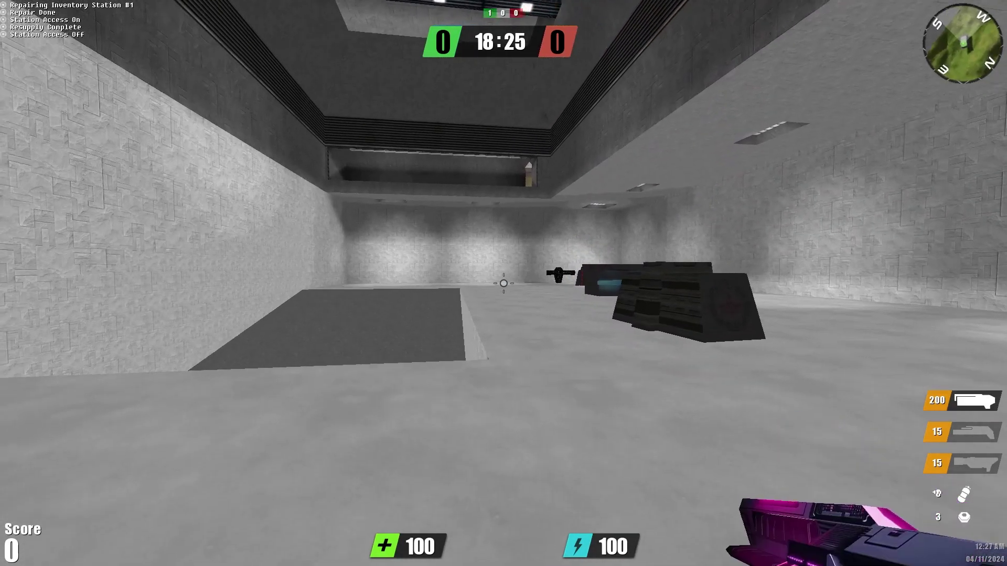
{"action": "key", "text": "w"}
{"action": "key", "text": "3"}
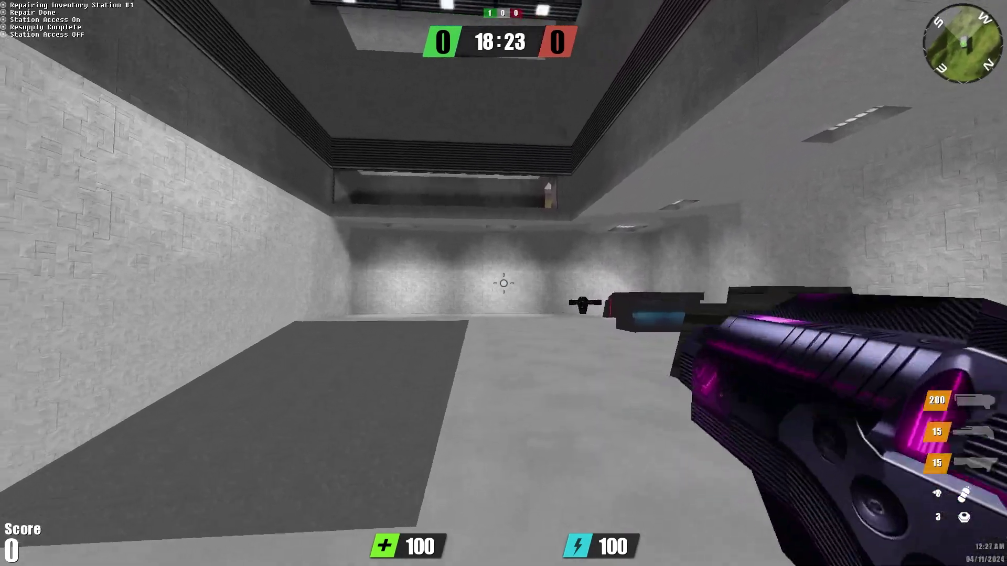
{"action": "key", "text": "1"}
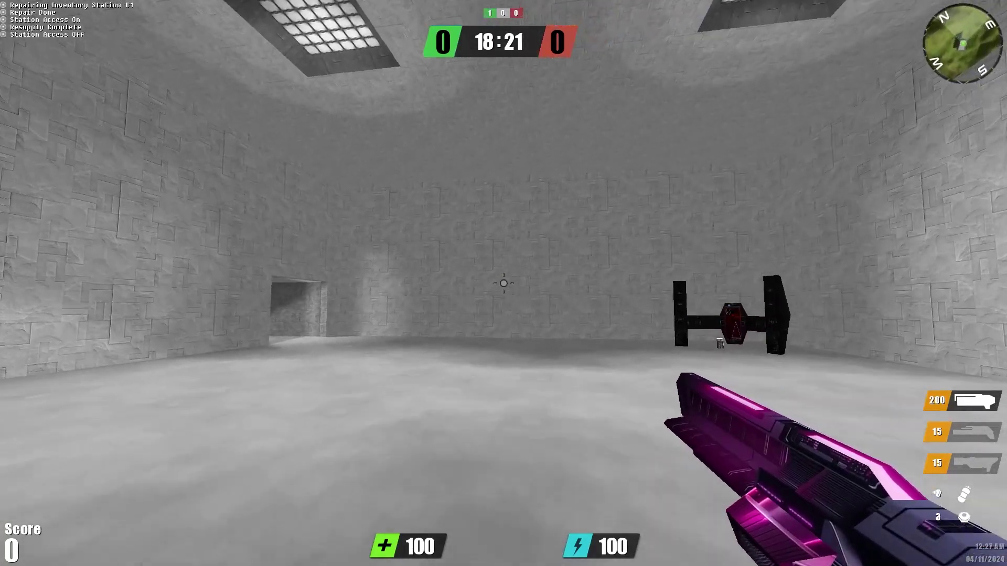
{"action": "key", "text": "w"}
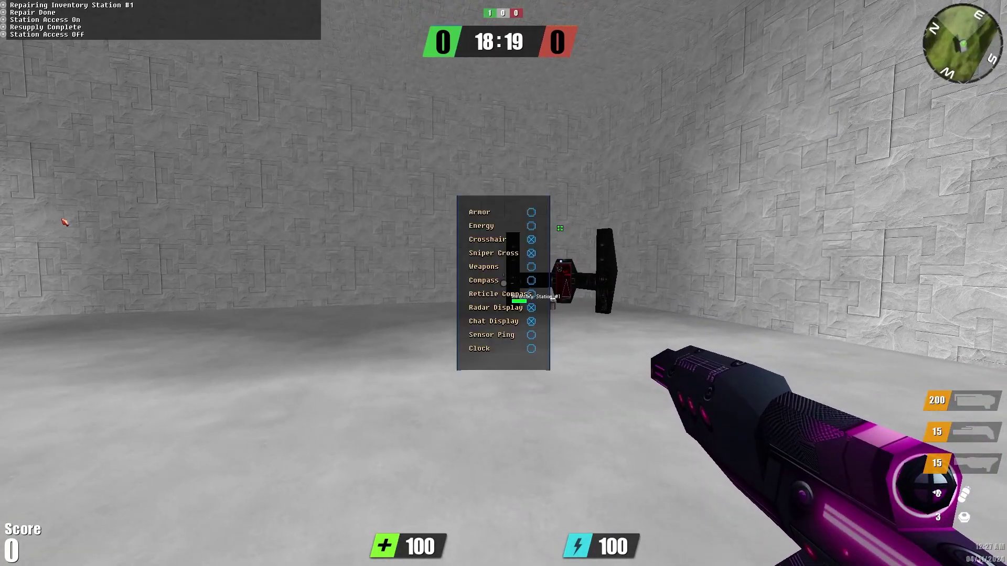
Kill the own character to respawn, and jet down from the ledge into the large hall with the stations
{"action": "key", "text": "ctrl+k"}
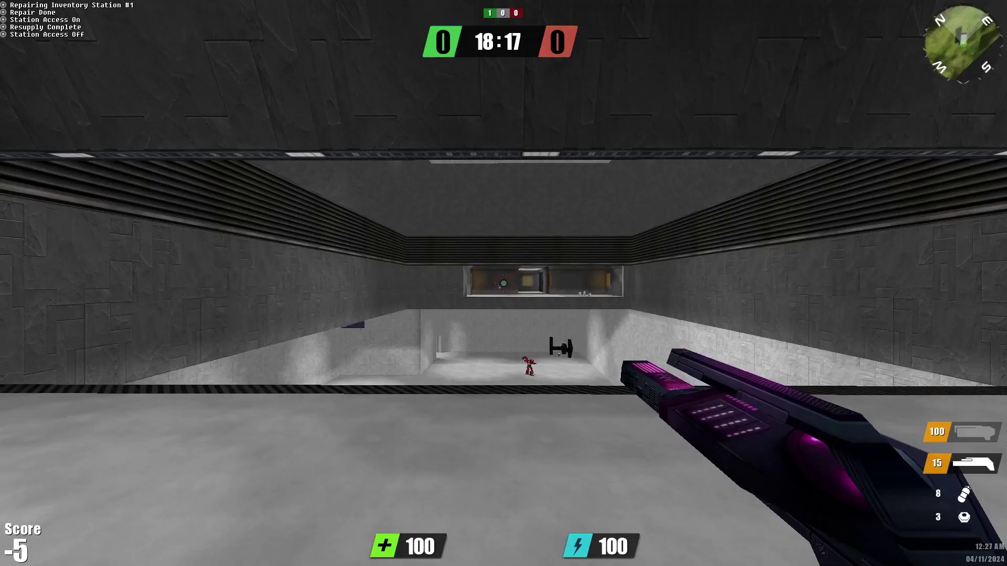
{"action": "key", "text": "w"}
{"action": "key", "text": "w"}
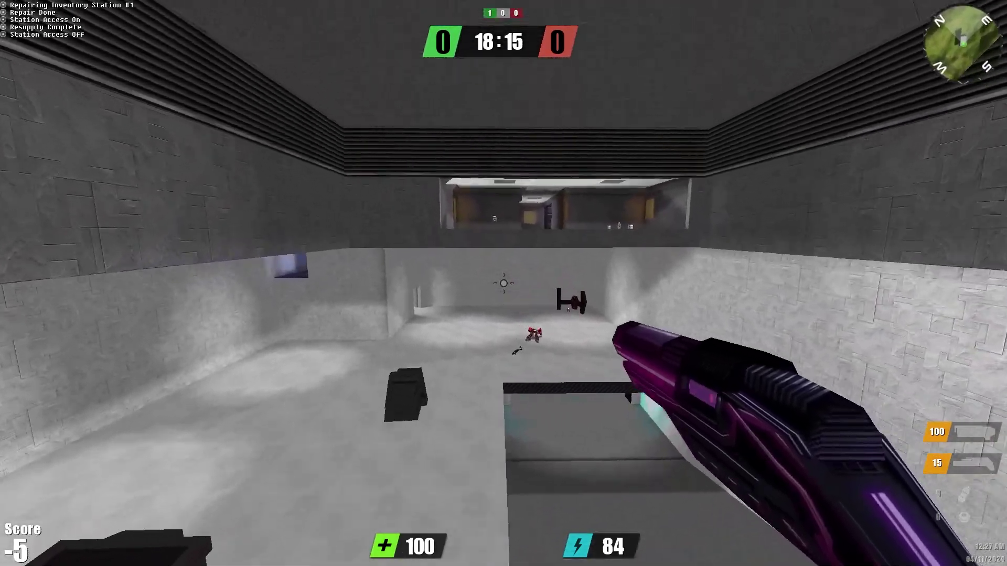
{"action": "key", "text": "w"}
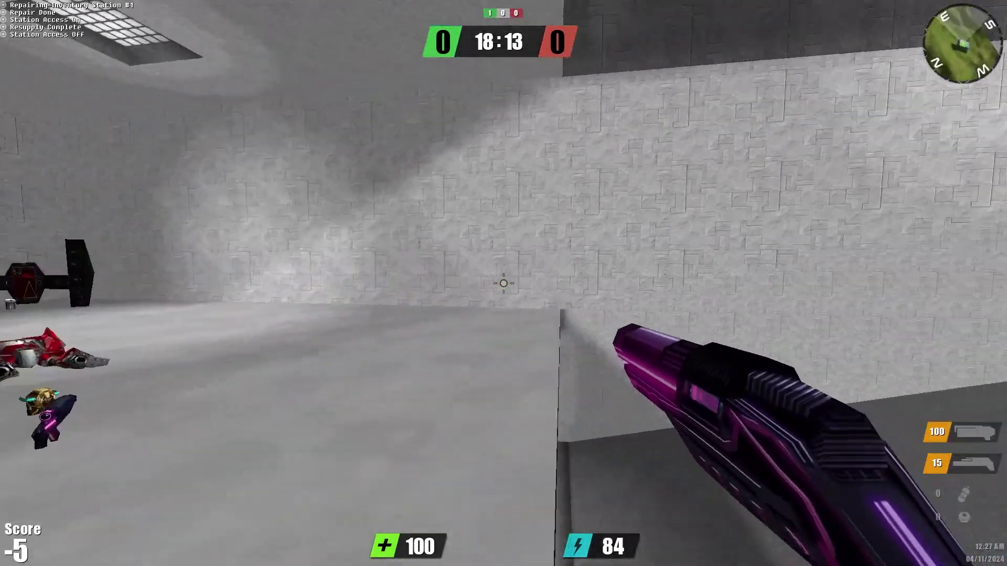
{"action": "key", "text": "w"}
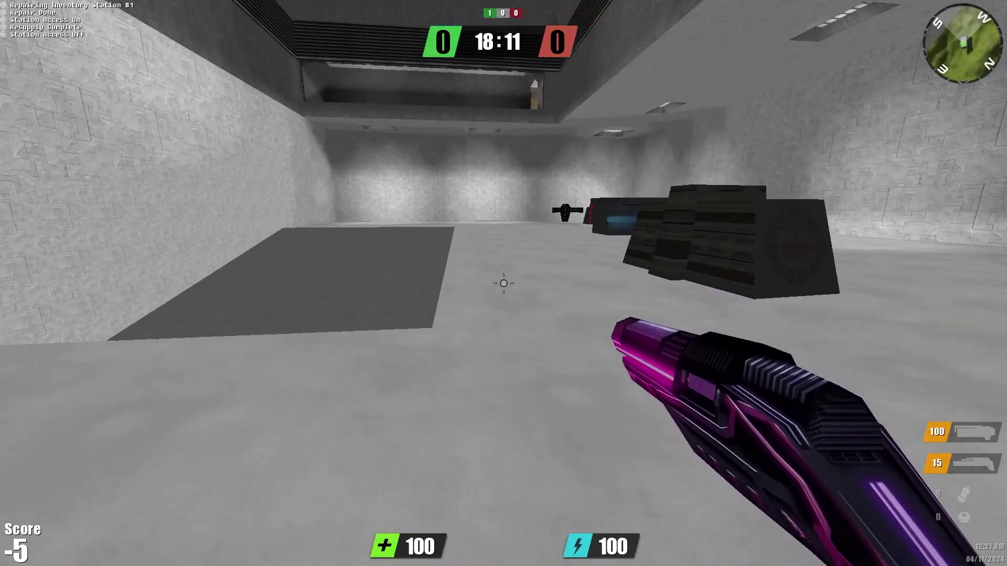
Back away in the hall and show the first and second carried weapons in turn
{"action": "key", "text": "s"}
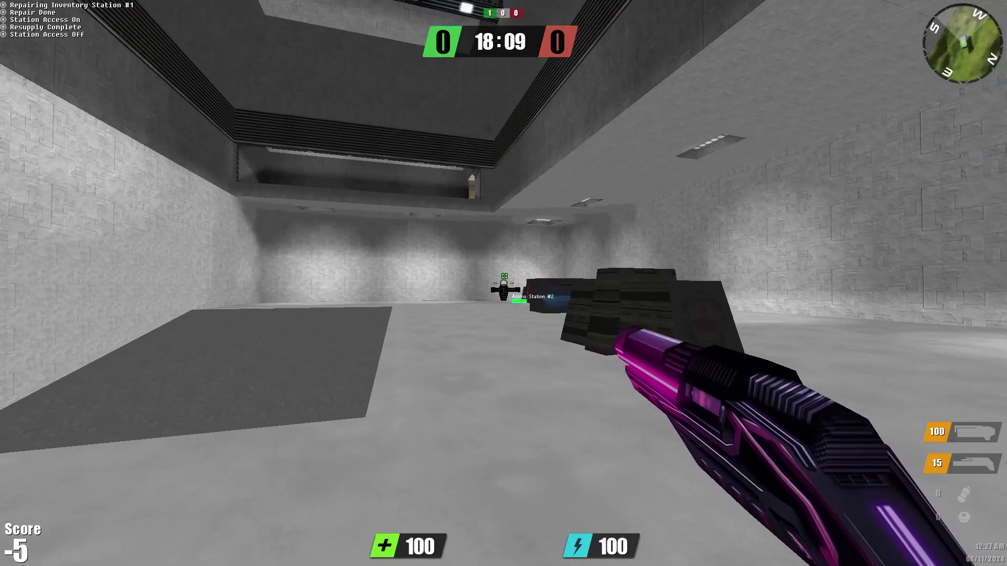
{"action": "key", "text": "1"}
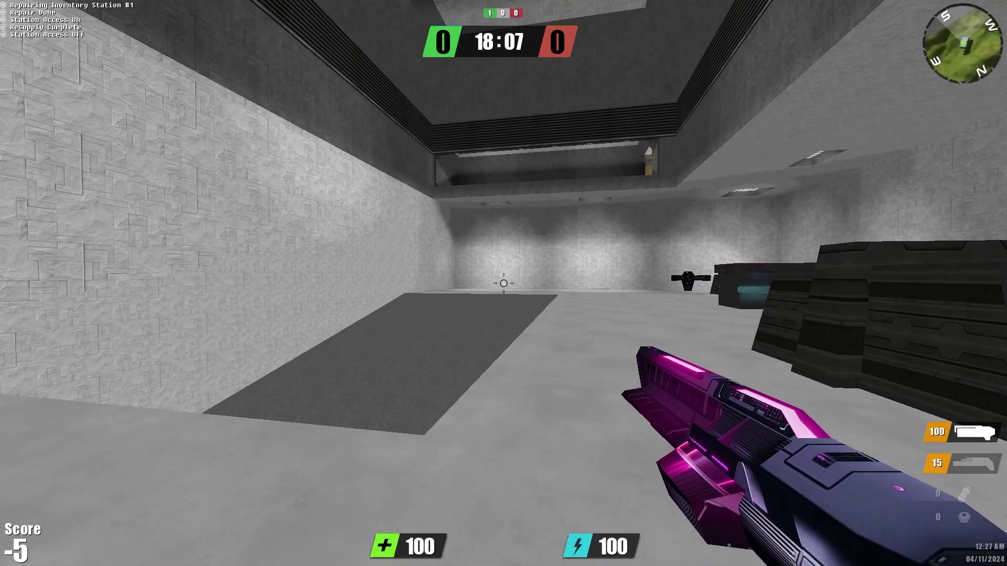
{"action": "key", "text": "2"}
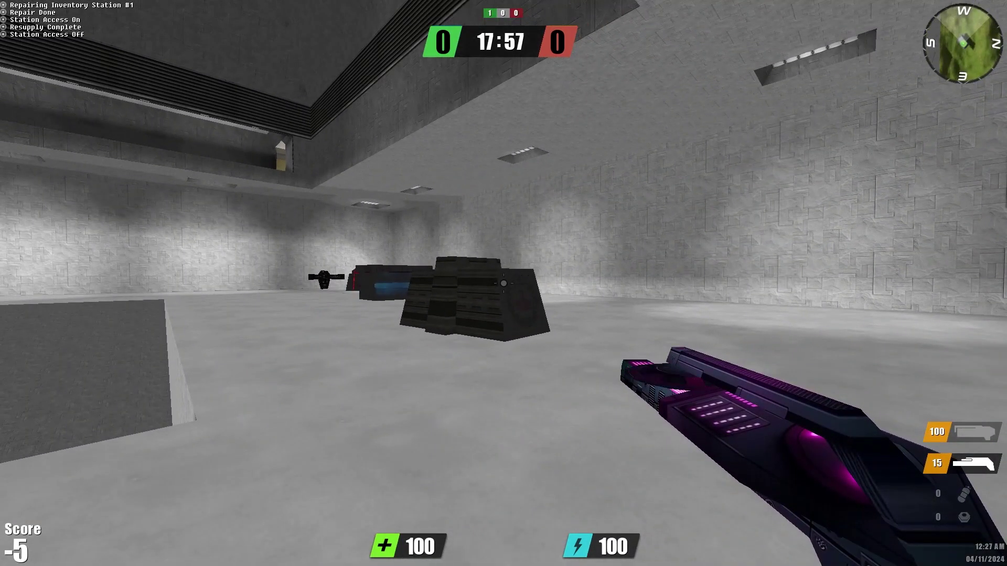
Leave the game for the desktop and switch to Creative Cloud Desktop
{"action": "key", "text": "Escape"}
{"action": "left_click", "coordinate": [976, 11]}
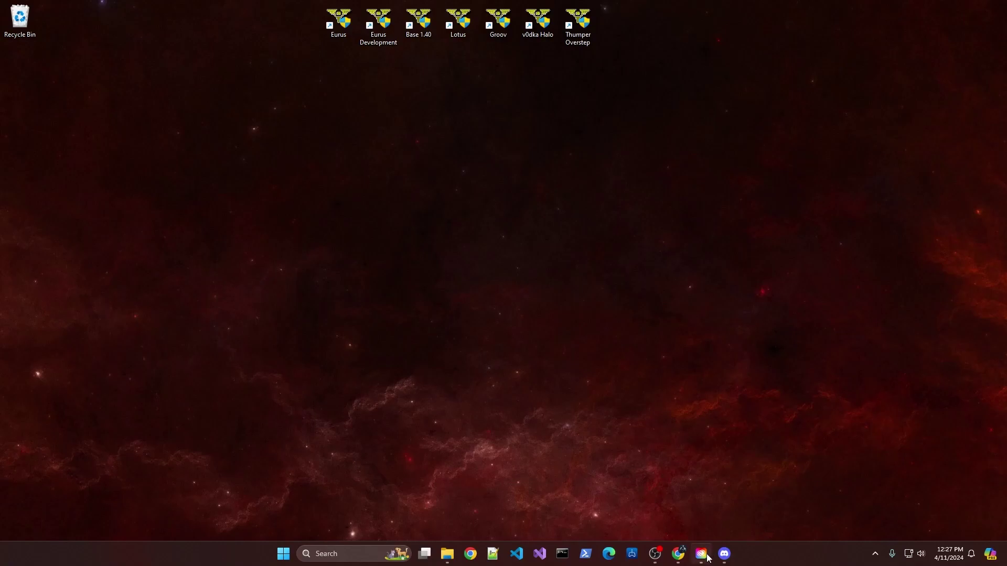
{"action": "left_click", "coordinate": [701, 555]}
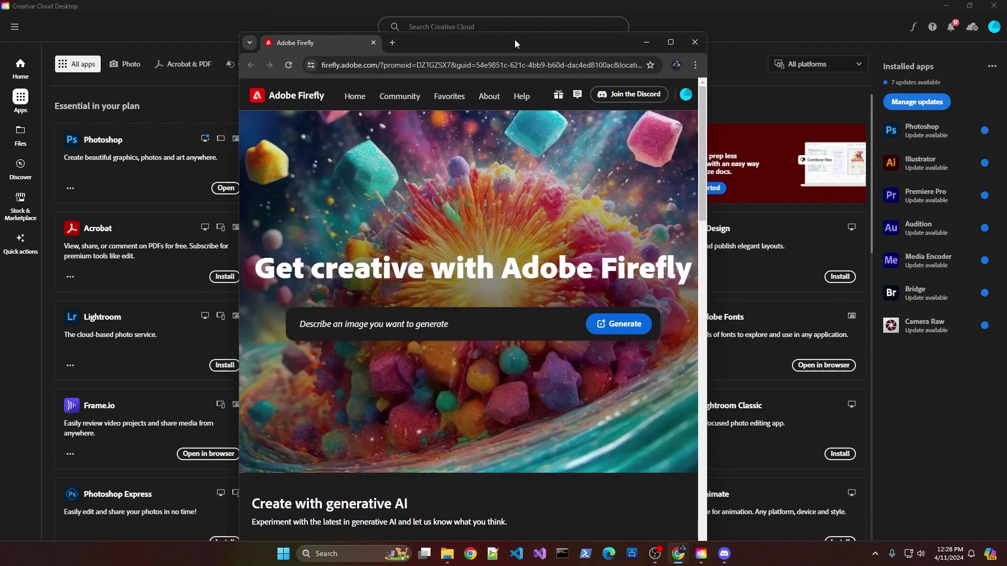
Maximize the Adobe Firefly window and open the sample prompt "Big bang universe explosion, supernova blast, made out of colorful bath soaps, super detailed" in Text to image
{"action": "double_click", "coordinate": [514, 40]}
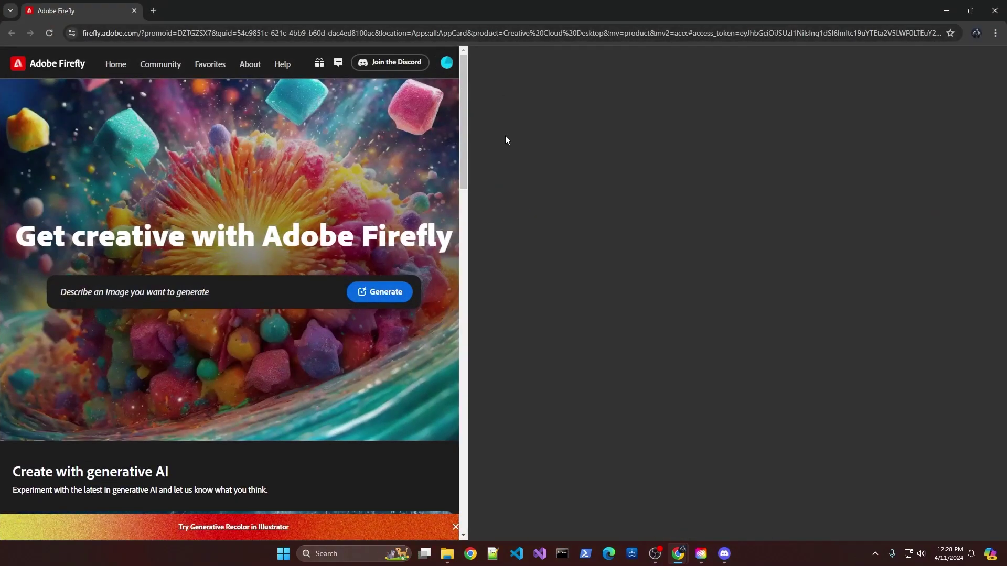
{"action": "type", "text": "Big bang universe explosion, supernova blast, made out of colorful bath soaps, super detailed"}
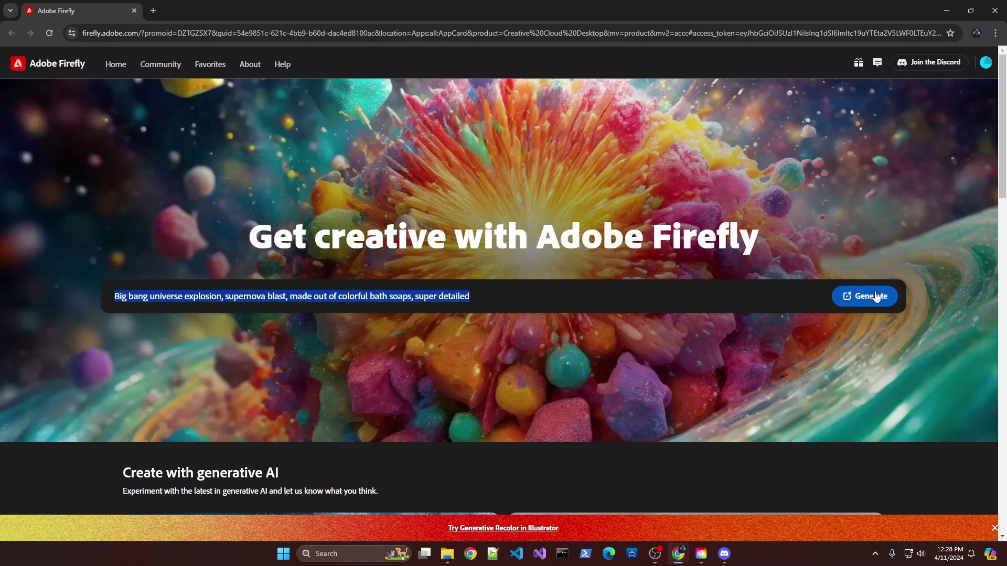
{"action": "left_click", "coordinate": [872, 294]}
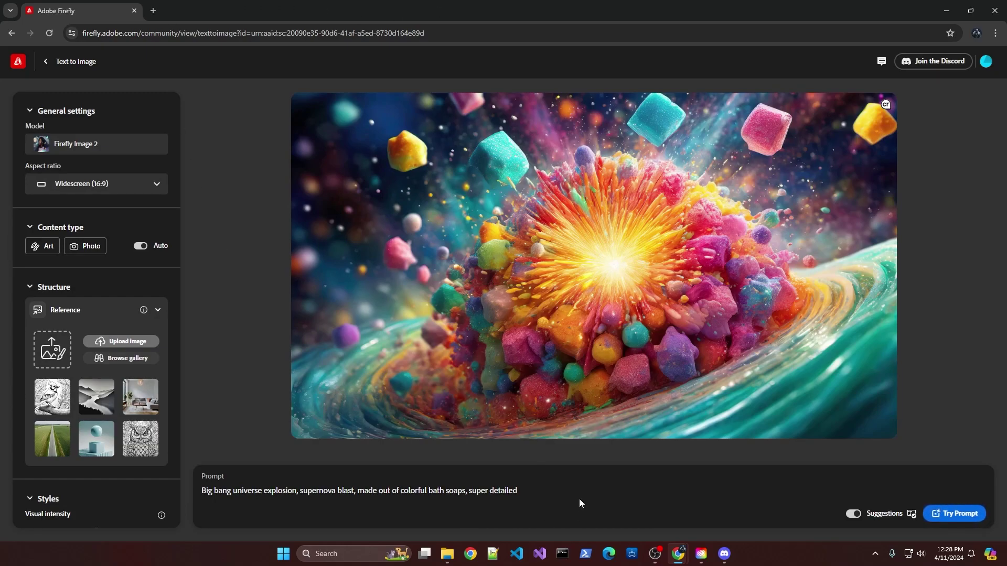
Upload disc.png from the _BaseImages folder as the structure reference image and accept the upload notice
{"action": "left_click_drag", "start_coordinate": [524, 491], "coordinate": [195, 502]}
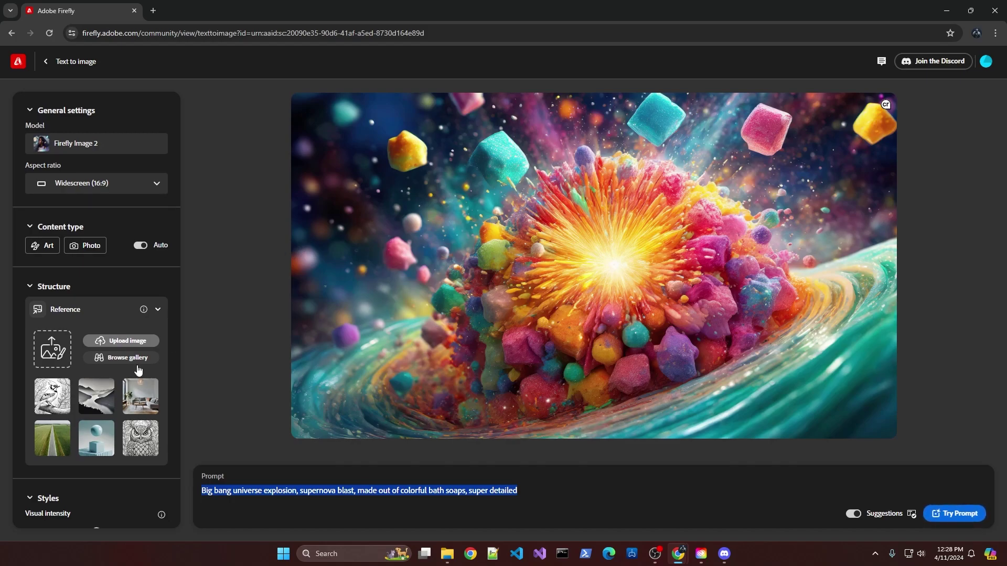
{"action": "scroll", "coordinate": [138, 370], "scroll_direction": "down", "scroll_amount": 4}
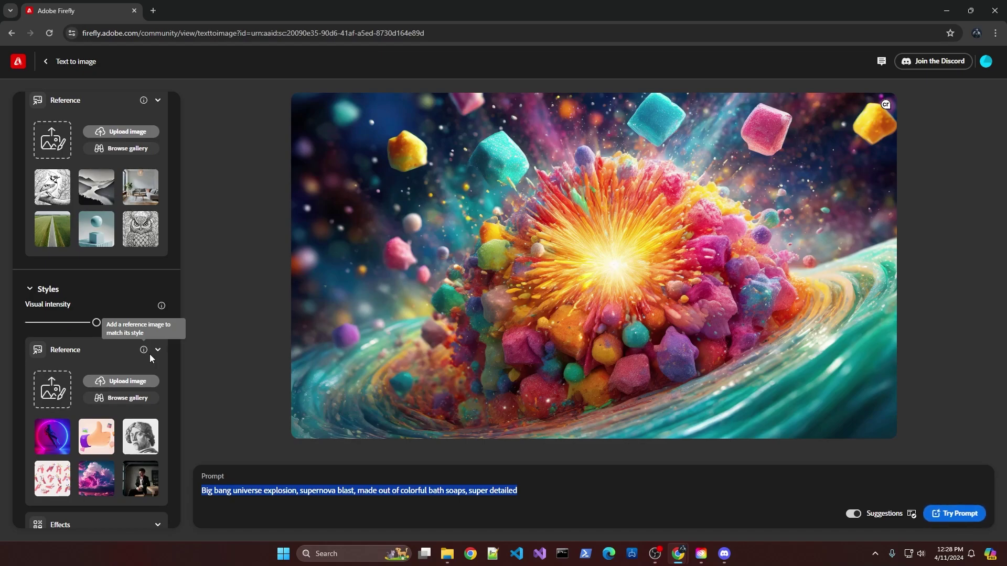
{"action": "scroll", "coordinate": [150, 355], "scroll_direction": "up", "scroll_amount": 3}
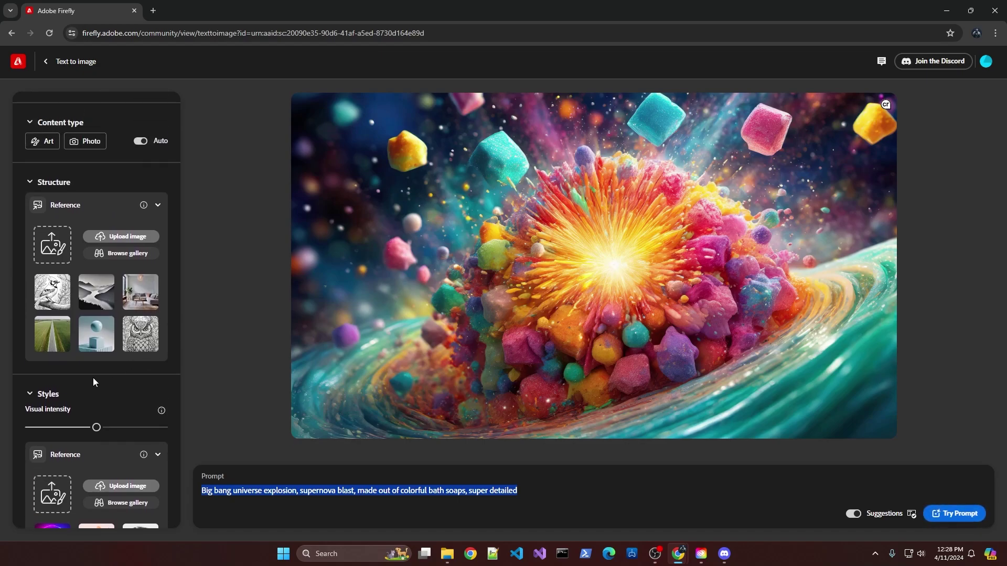
{"action": "scroll", "coordinate": [75, 385], "scroll_direction": "up", "scroll_amount": 1}
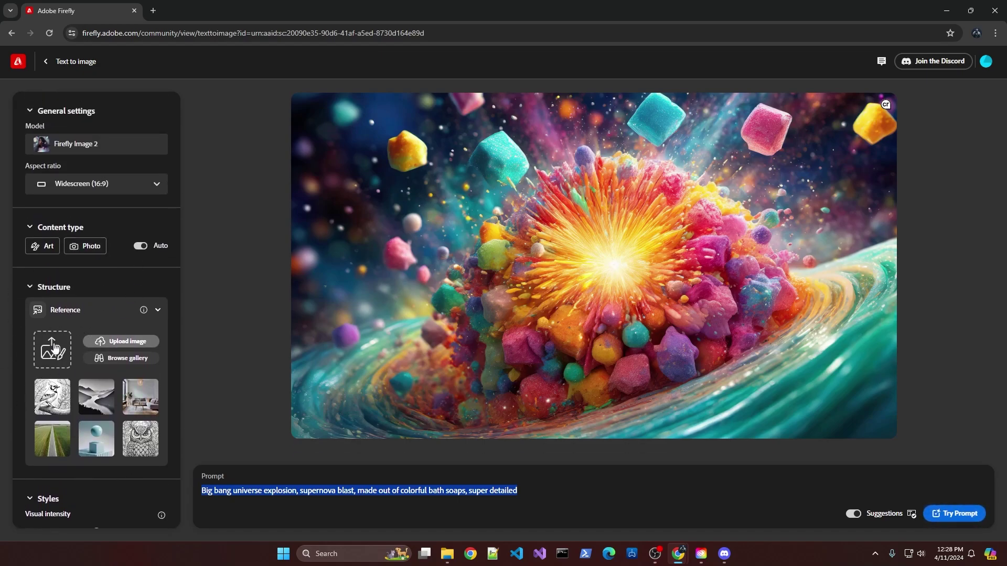
{"action": "scroll", "coordinate": [33, 352], "scroll_direction": "down", "scroll_amount": 4}
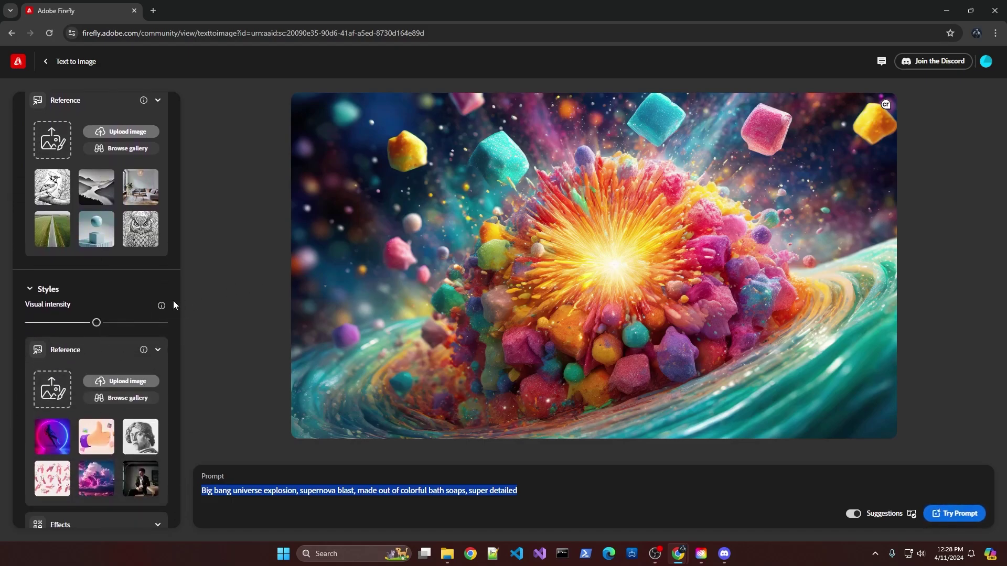
{"action": "scroll", "coordinate": [126, 298], "scroll_direction": "up", "scroll_amount": 4}
{"action": "left_click", "coordinate": [50, 352]}
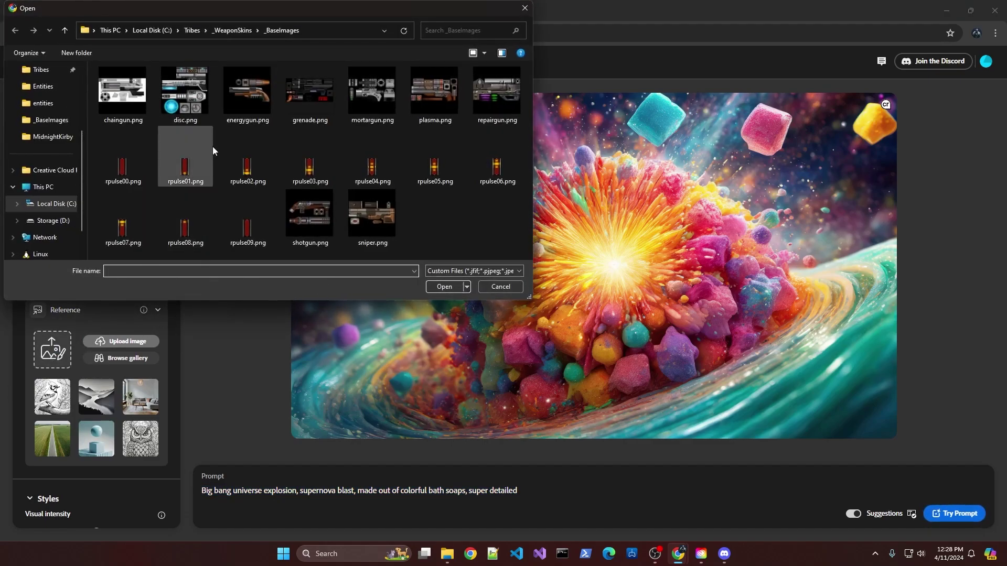
{"action": "left_click", "coordinate": [197, 83]}
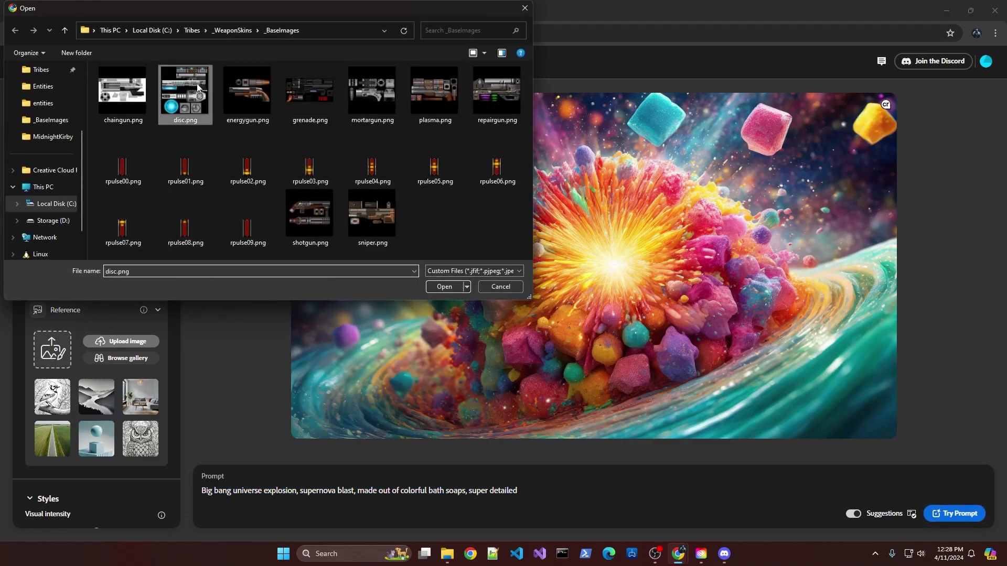
{"action": "left_click", "coordinate": [449, 289]}
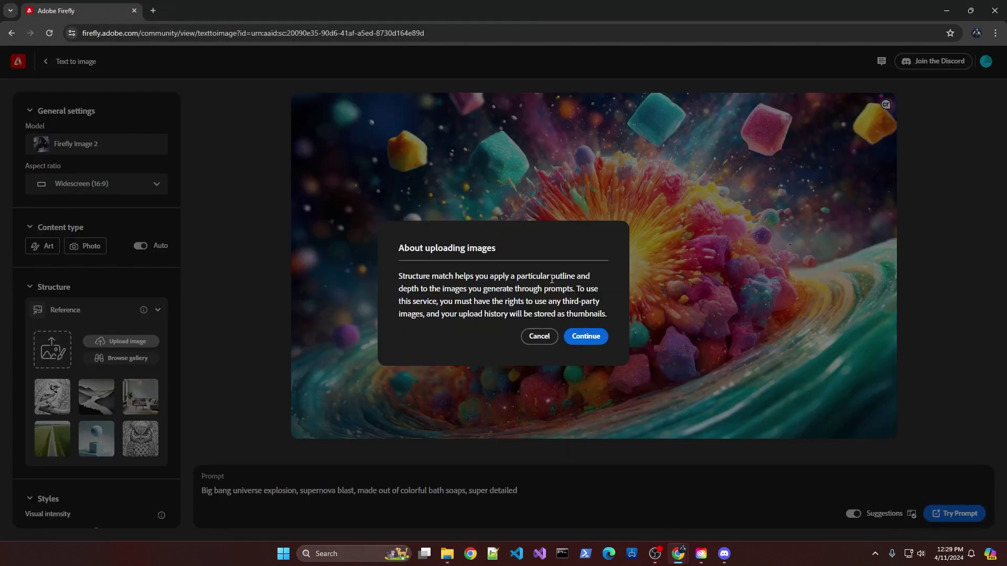
{"action": "left_click", "coordinate": [593, 338]}
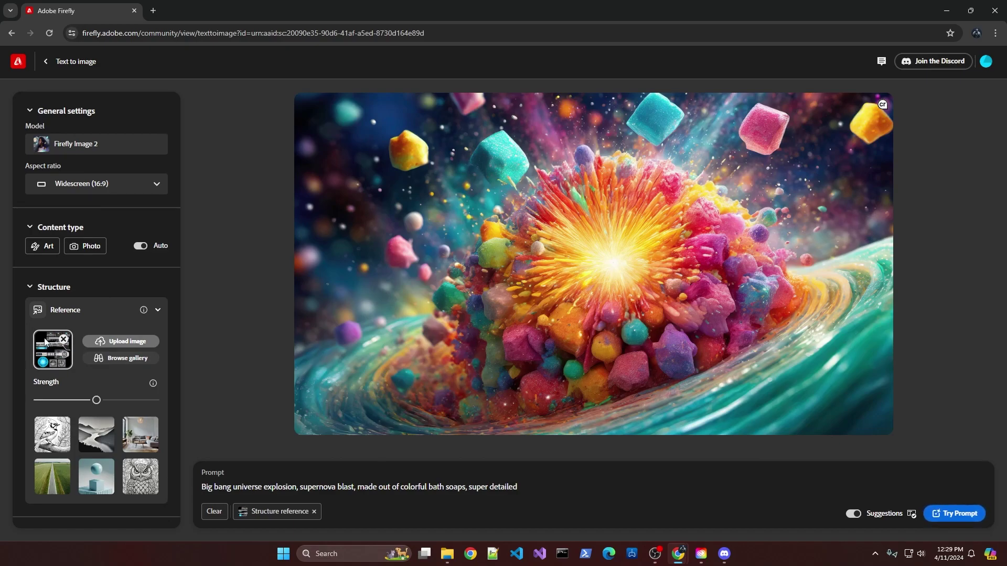
Raise the structure reference strength to its maximum and look over the style settings
{"action": "left_click_drag", "start_coordinate": [95, 402], "coordinate": [157, 397]}
{"action": "left_click", "coordinate": [29, 287]}
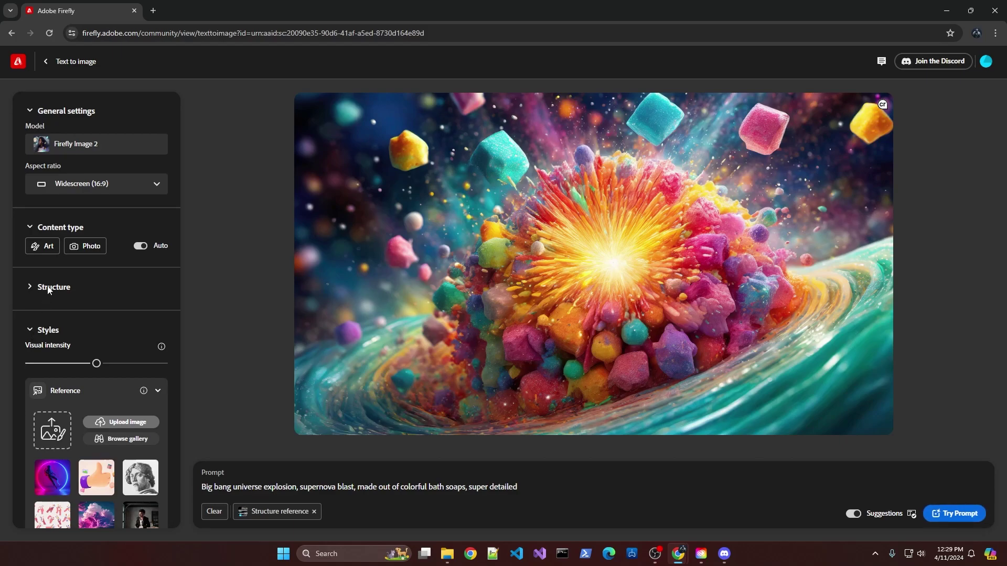
{"action": "left_click", "coordinate": [29, 287]}
{"action": "scroll", "coordinate": [78, 299], "scroll_direction": "down", "scroll_amount": 4}
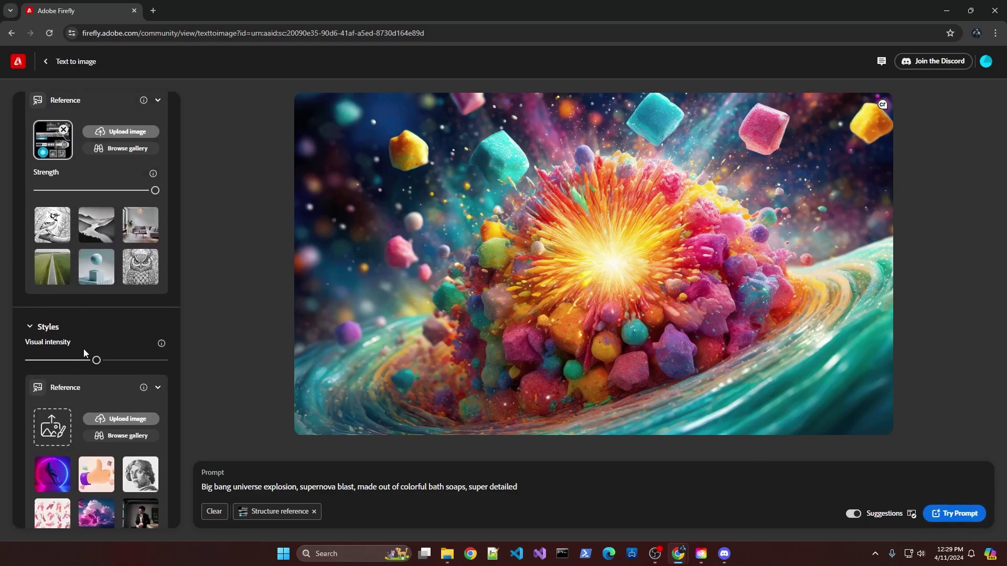
{"action": "scroll", "coordinate": [81, 307], "scroll_direction": "up", "scroll_amount": 4}
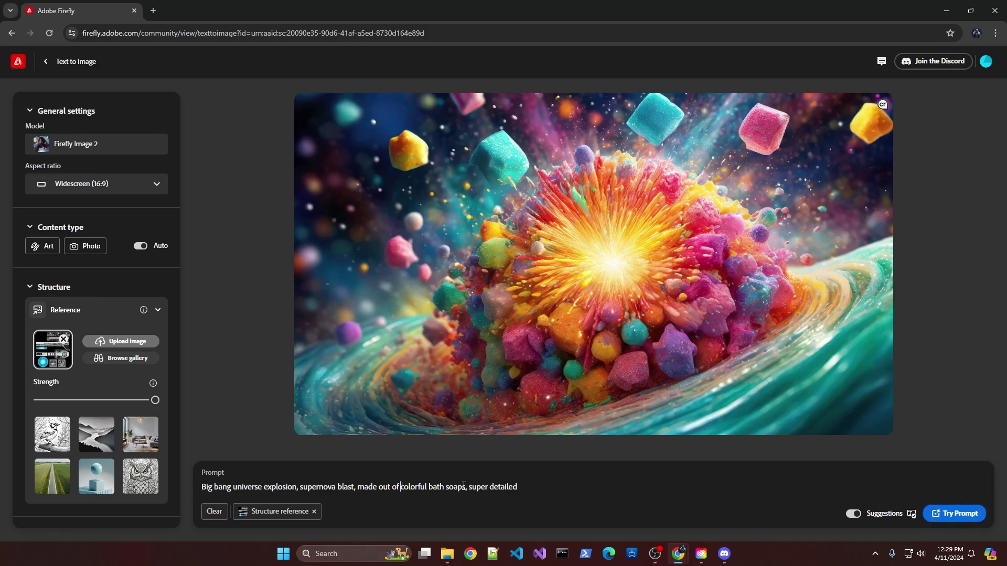
Replace the prompt with "Red metal black trim HDR 8K" and generate the images
{"action": "left_click_drag", "start_coordinate": [536, 496], "coordinate": [173, 506]}
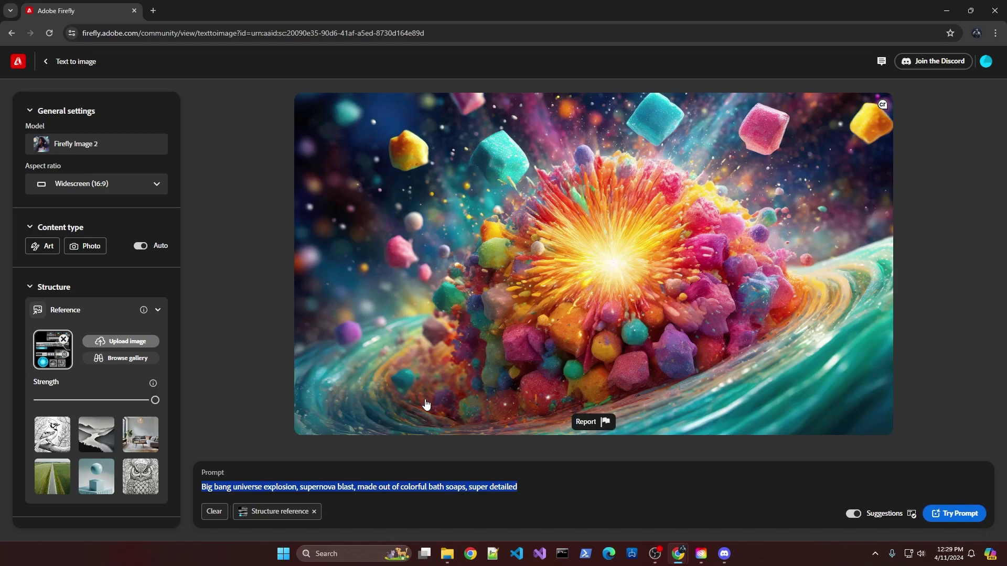
{"action": "type", "text": "Red"}
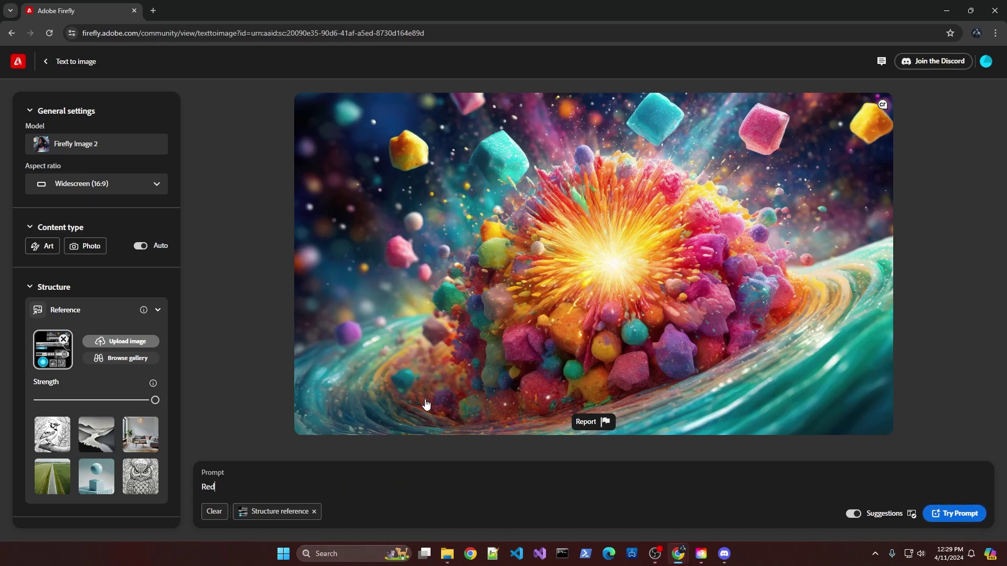
{"action": "type", "text": " metal"}
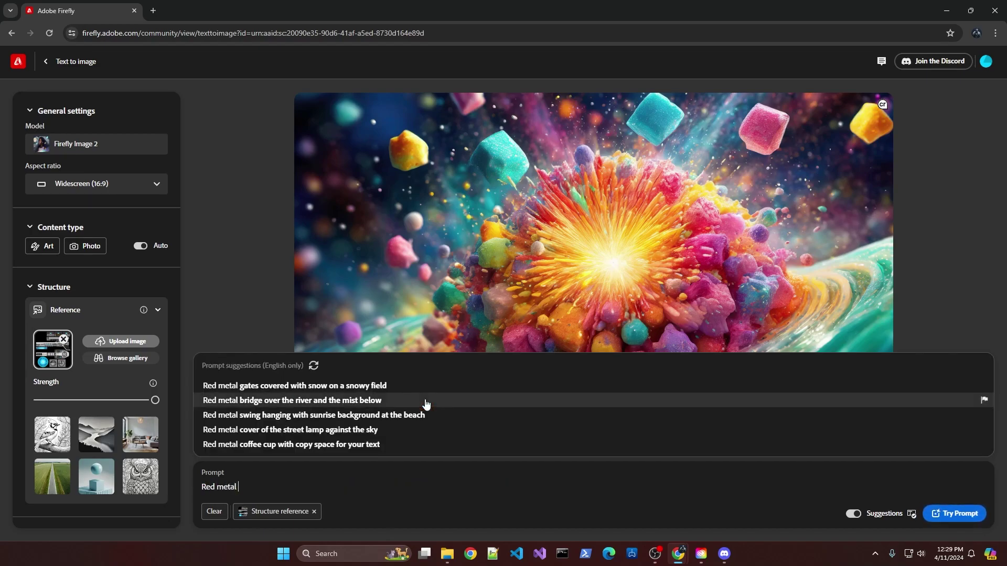
{"action": "type", "text": " black trim"}
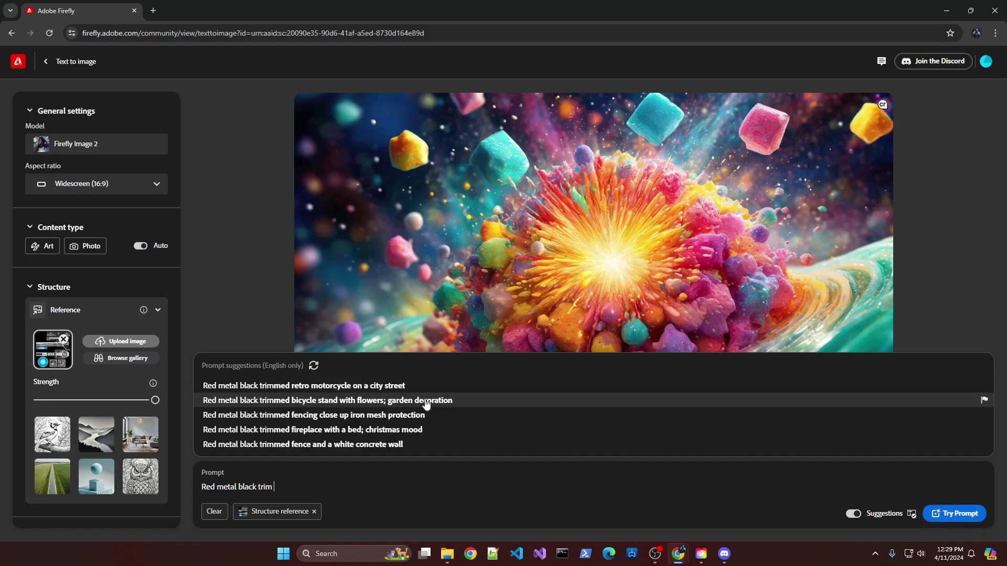
{"action": "type", "text": " HDR 8K"}
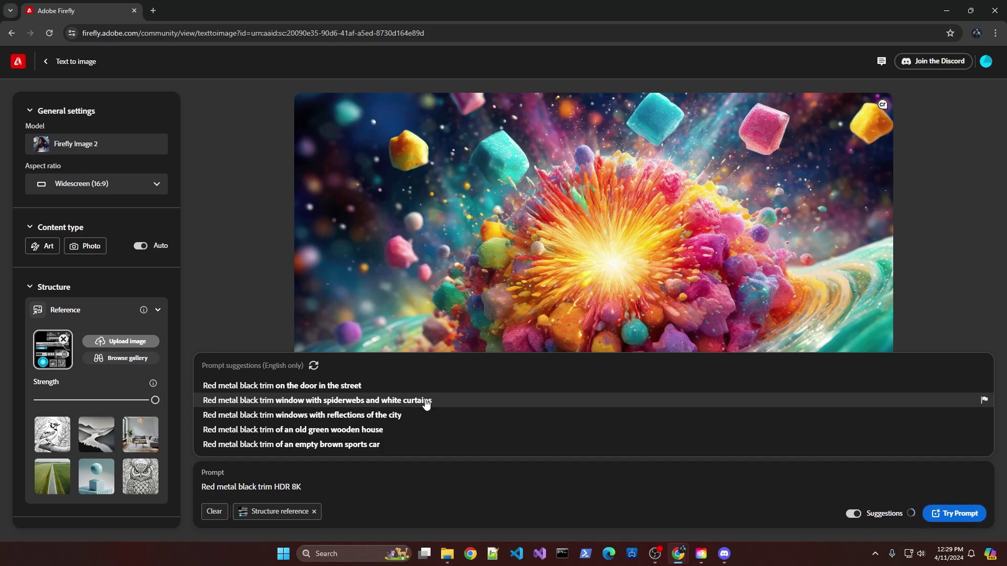
{"action": "left_click", "coordinate": [967, 521]}
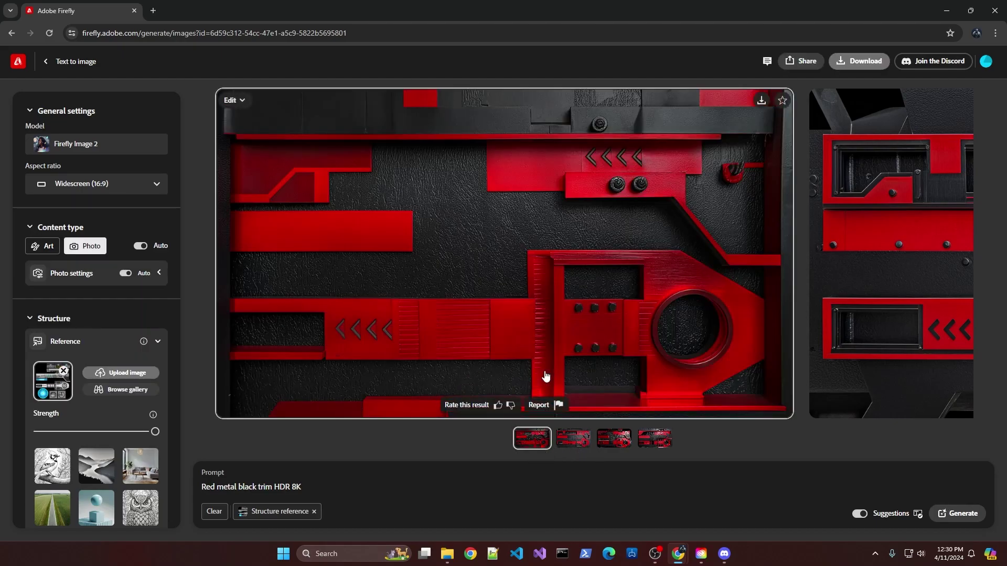
Compare the four generated red and black images at large size, returning to the first one
{"action": "left_click", "coordinate": [573, 440]}
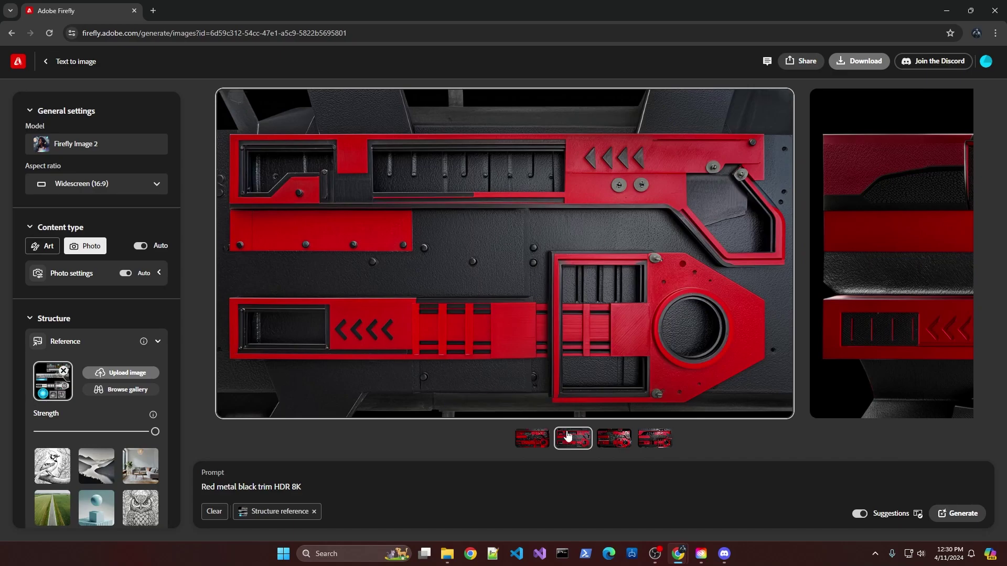
{"action": "left_click", "coordinate": [616, 442]}
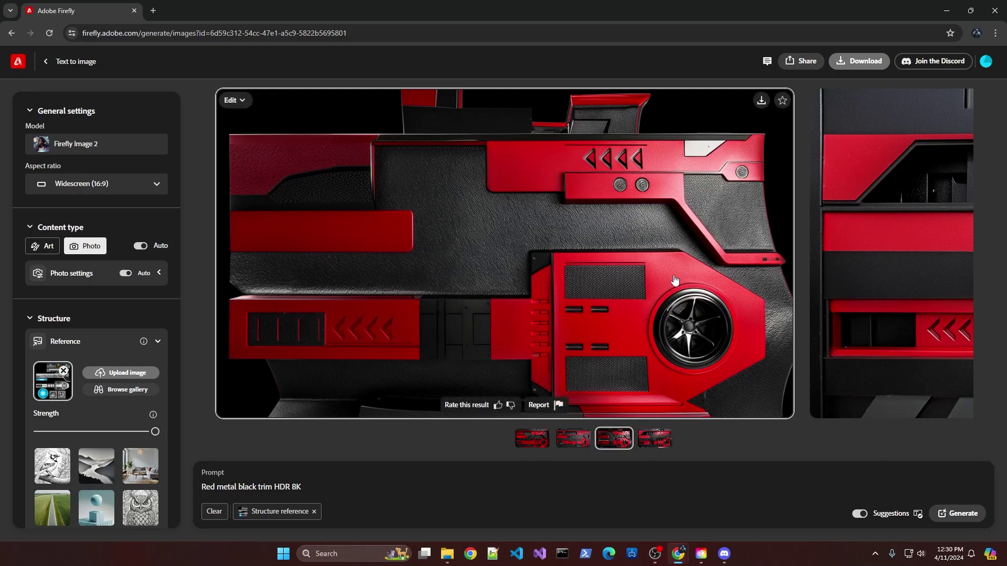
{"action": "left_click", "coordinate": [650, 442]}
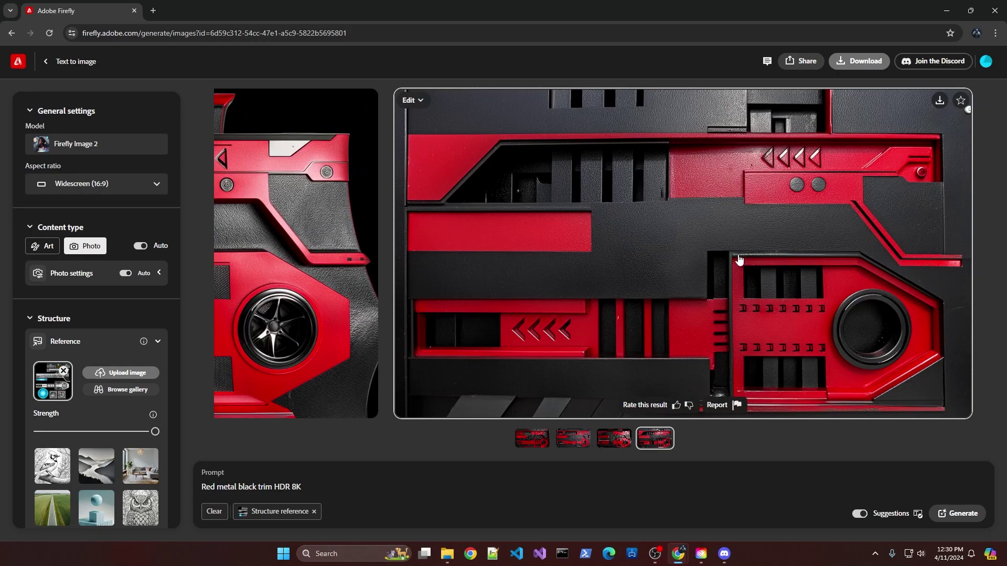
{"action": "left_click", "coordinate": [531, 438]}
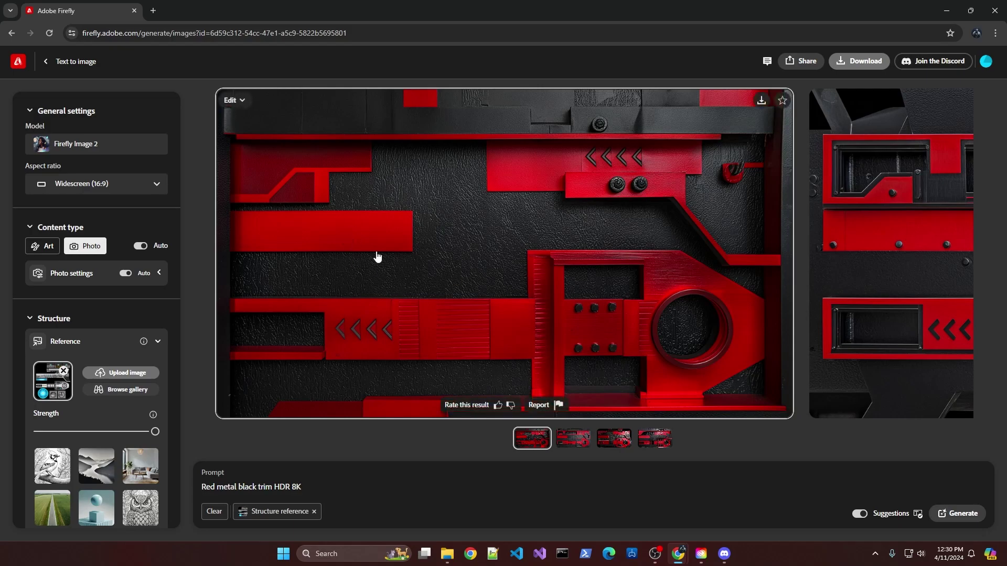
Change the aspect ratio to Square (1:1) and generate the images again from the same prompt
{"action": "left_click", "coordinate": [135, 187]}
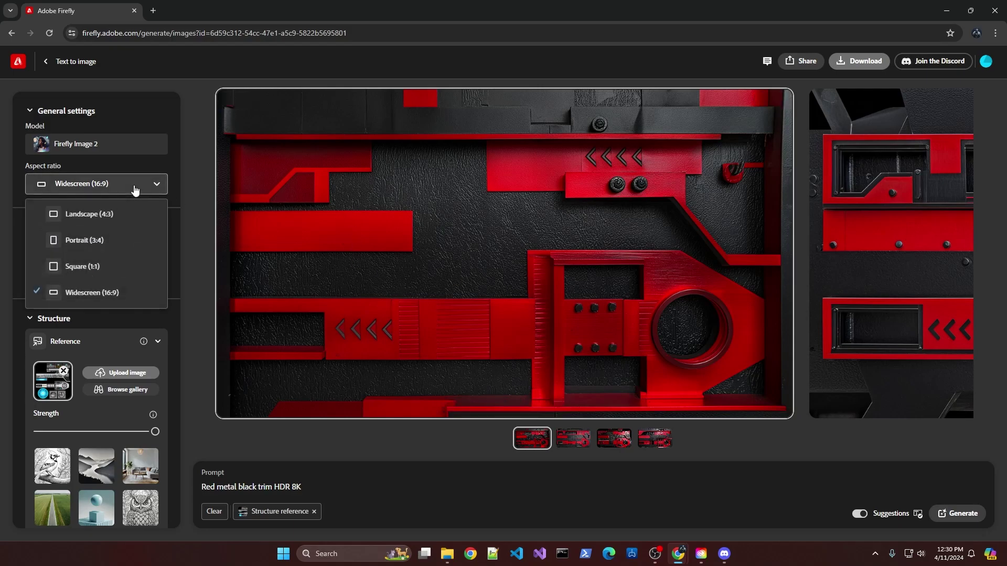
{"action": "left_click", "coordinate": [77, 267]}
{"action": "left_click", "coordinate": [959, 513]}
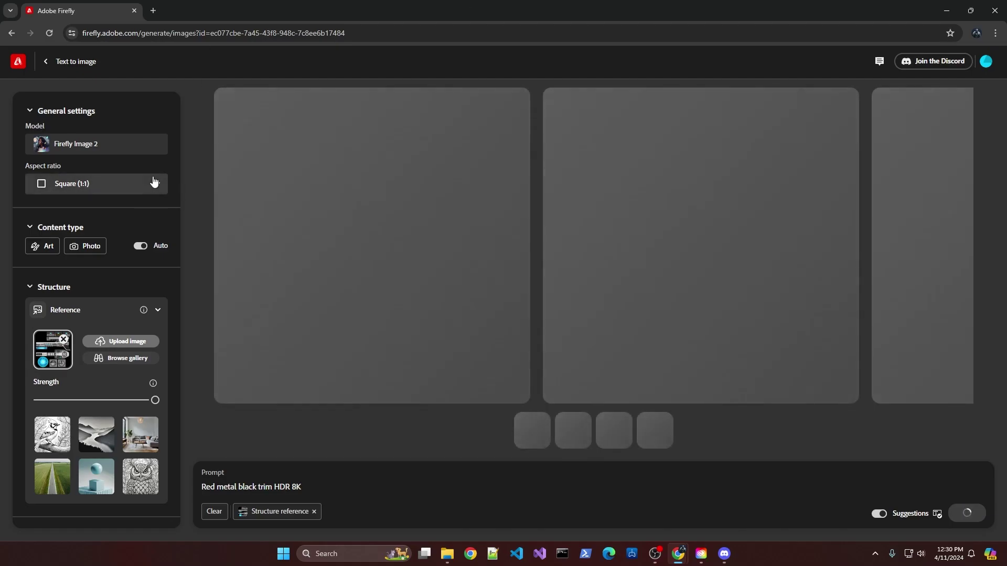
Review the available aspect ratios, then compare the four square red and black images, ending on the third one
{"action": "left_click", "coordinate": [155, 183]}
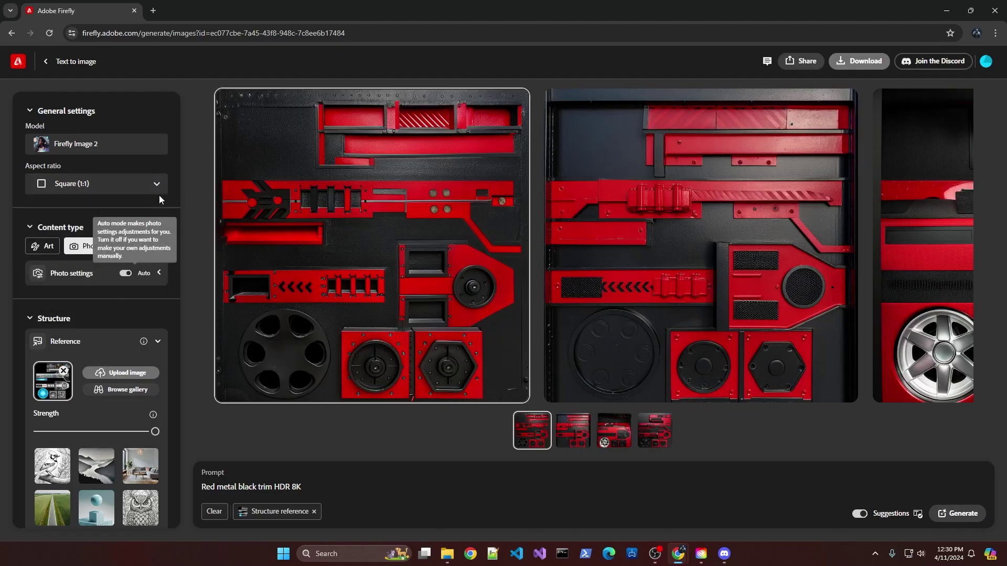
{"action": "left_click", "coordinate": [157, 184]}
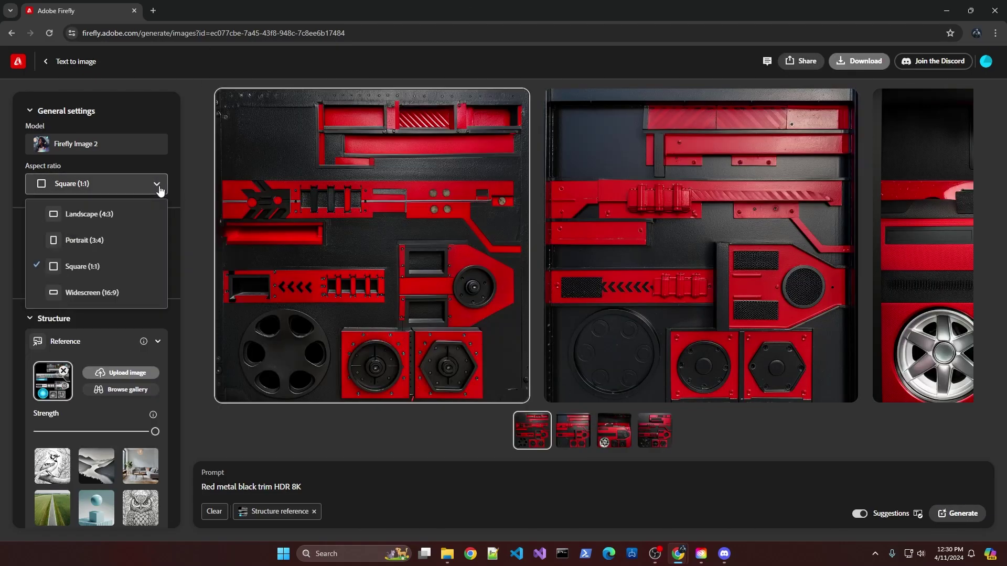
{"action": "left_click", "coordinate": [436, 459]}
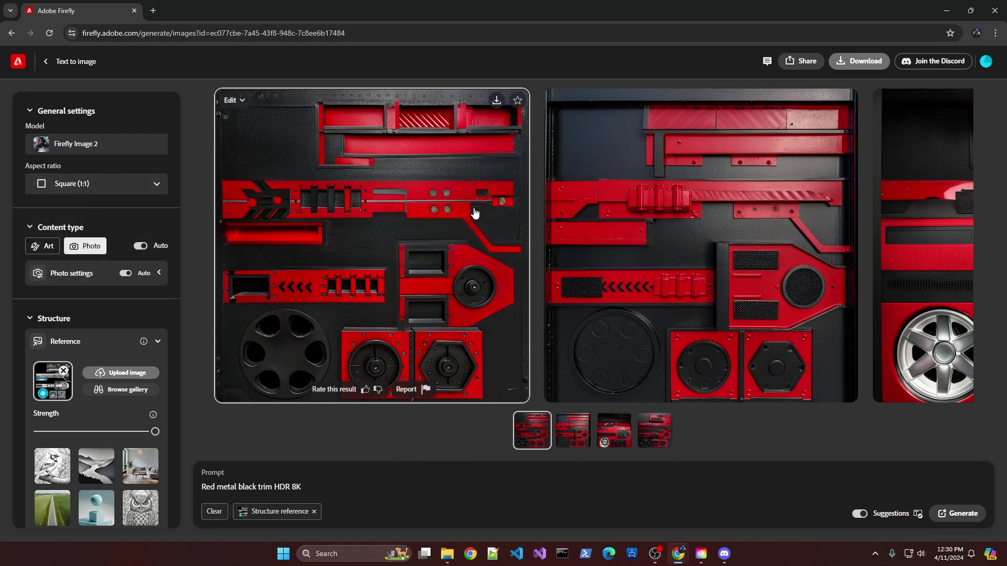
{"action": "left_click", "coordinate": [575, 429]}
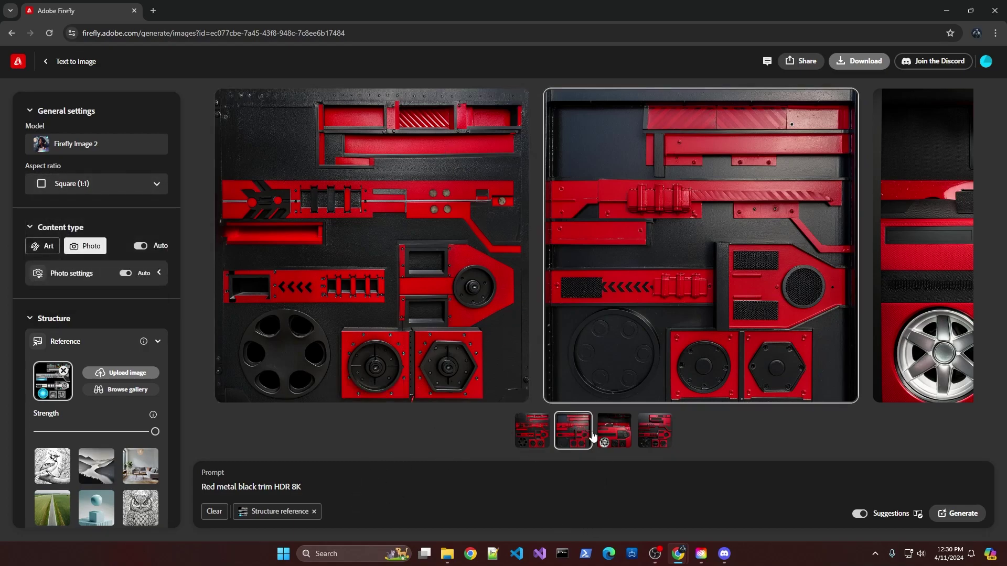
{"action": "left_click", "coordinate": [614, 442]}
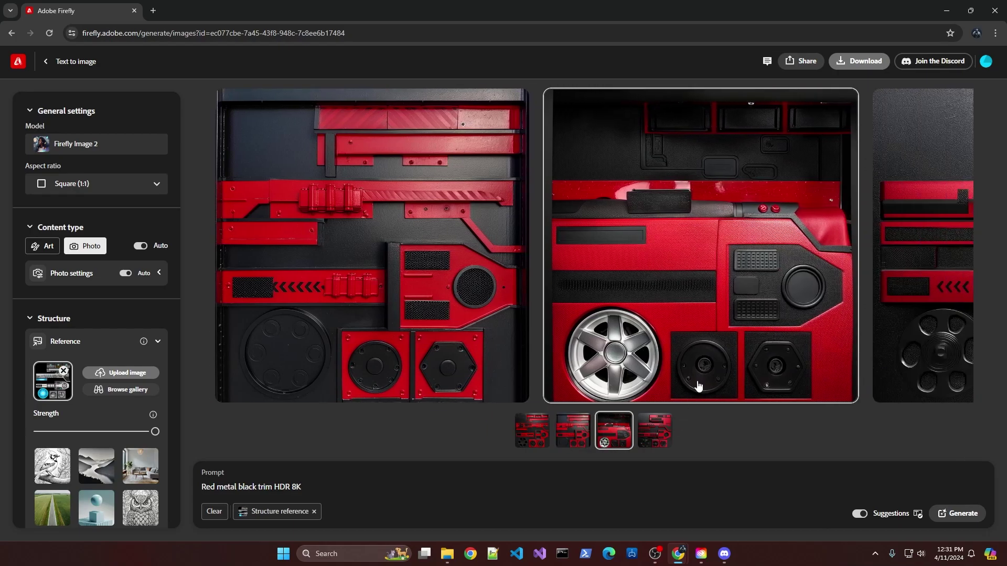
{"action": "left_click", "coordinate": [651, 442]}
{"action": "left_click", "coordinate": [615, 441]}
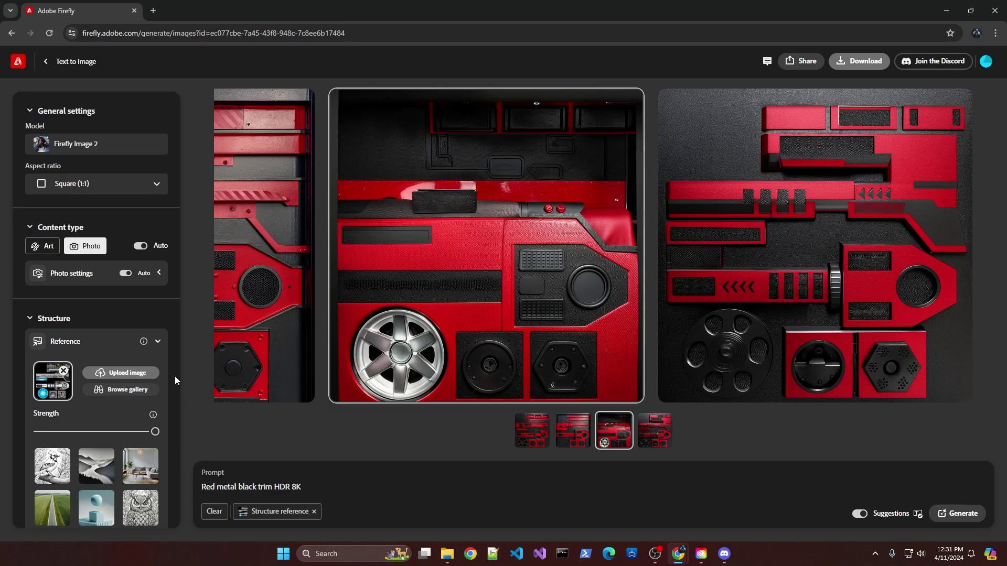
Apply the neon purple and blue silhouette image as the style reference and generate the images
{"action": "scroll", "coordinate": [154, 430], "scroll_direction": "down", "scroll_amount": 4}
{"action": "scroll", "coordinate": [147, 417], "scroll_direction": "down", "scroll_amount": 2}
{"action": "left_click", "coordinate": [53, 401]}
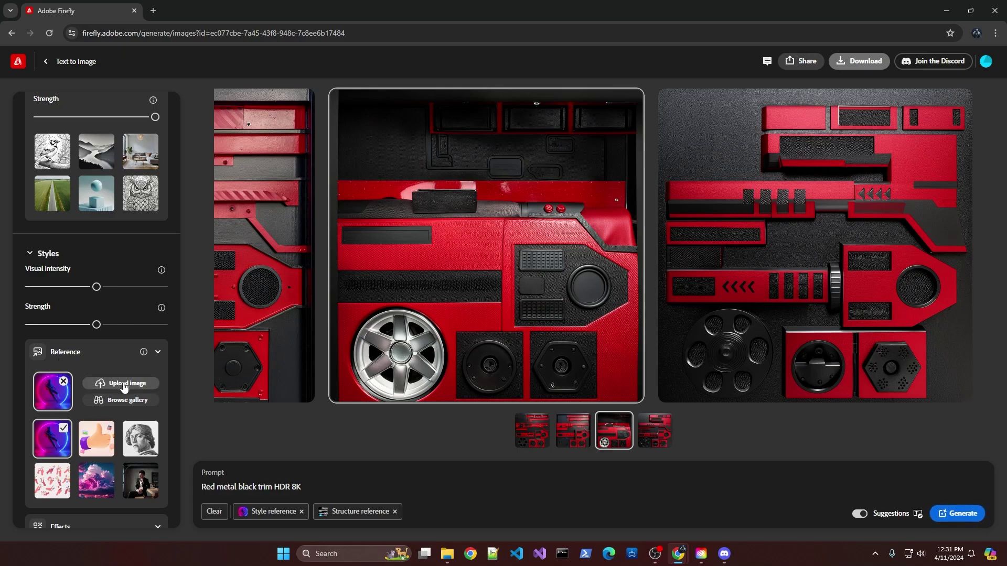
{"action": "left_click", "coordinate": [939, 513]}
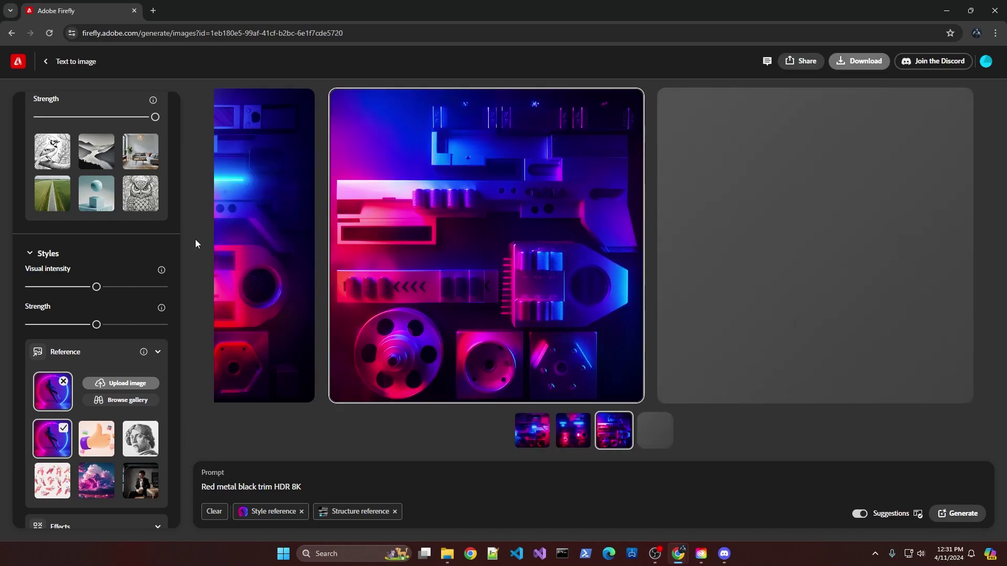
Compare the four neon-styled disc launcher images at large size, returning to the third one
{"action": "left_click", "coordinate": [543, 433]}
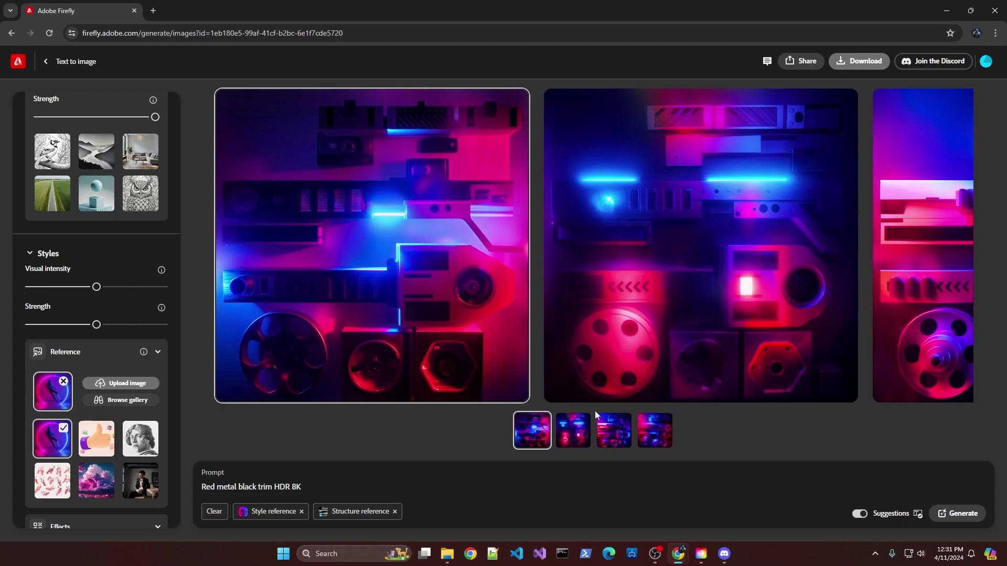
{"action": "left_click", "coordinate": [579, 434]}
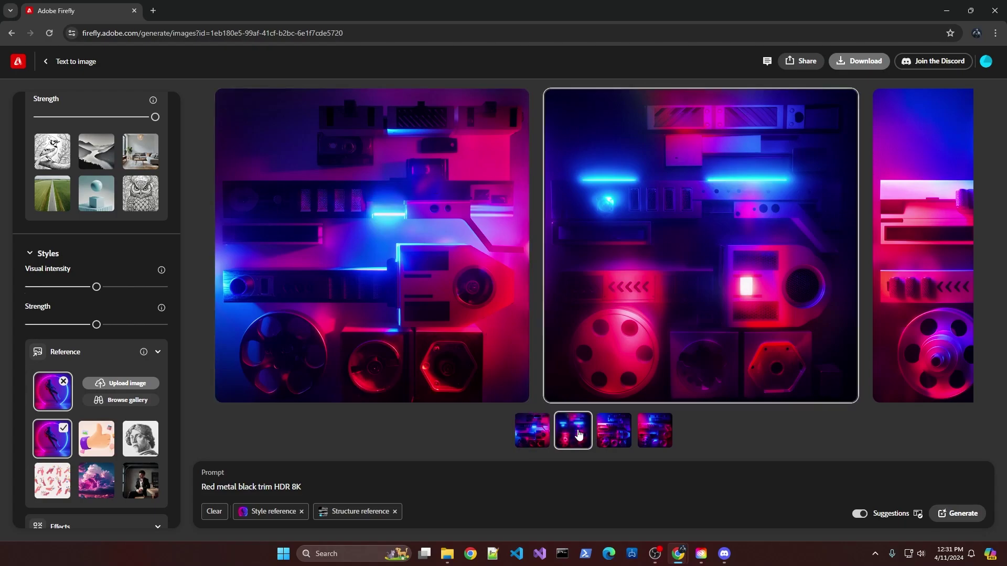
{"action": "left_click", "coordinate": [615, 436]}
{"action": "left_click", "coordinate": [660, 441]}
{"action": "left_click", "coordinate": [600, 299]}
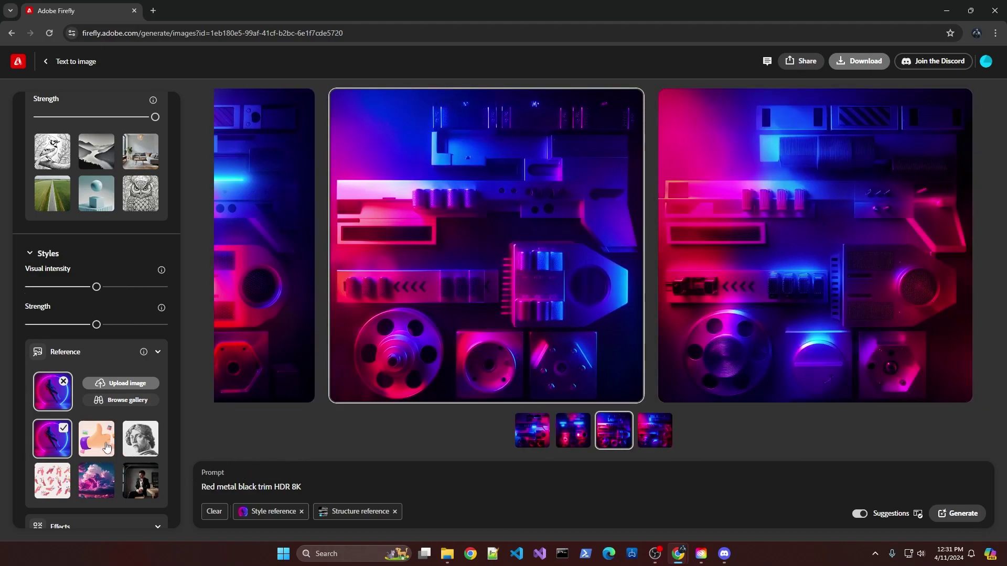
Switch the style reference to the pink cloud image, generate the images, and view the first result
{"action": "left_click", "coordinate": [93, 484]}
{"action": "left_click", "coordinate": [960, 513]}
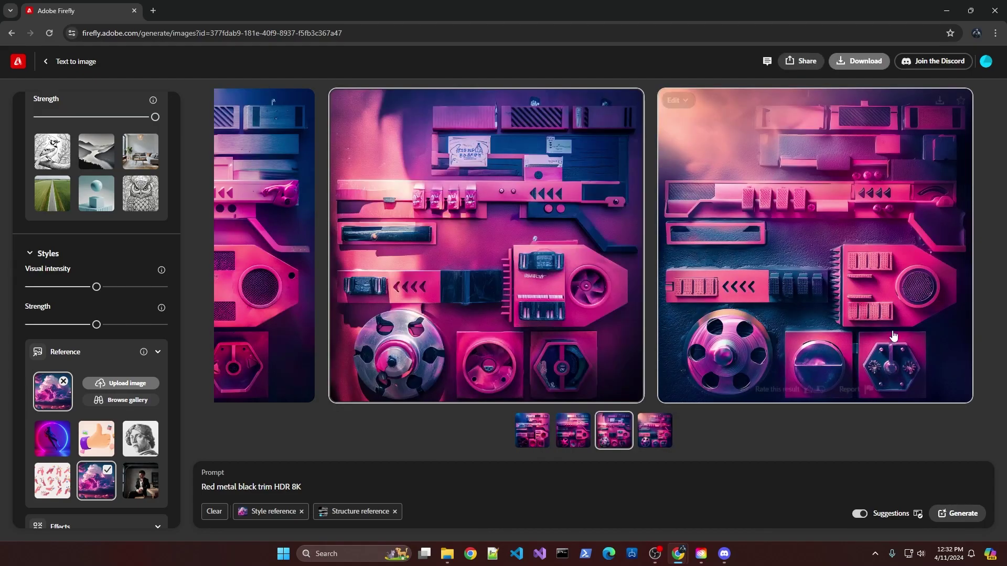
{"action": "left_click", "coordinate": [520, 442]}
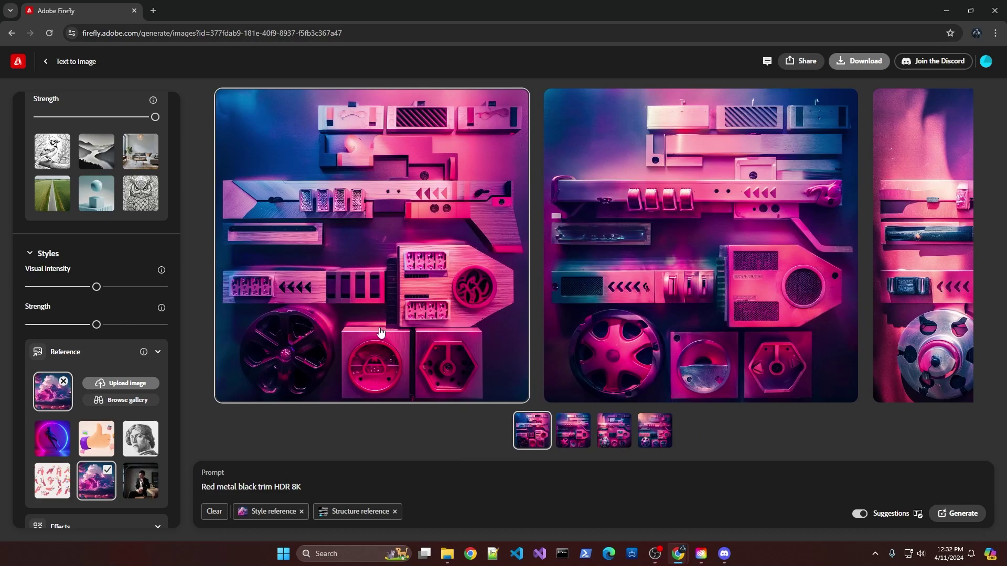
{"action": "mouse_move", "coordinate": [258, 128]}
Replace the structure reference image with energygun.png from the _BaseImages folder
{"action": "scroll", "coordinate": [77, 306], "scroll_direction": "up", "scroll_amount": 1}
{"action": "scroll", "coordinate": [78, 307], "scroll_direction": "up", "scroll_amount": 3}
{"action": "left_click", "coordinate": [90, 272]}
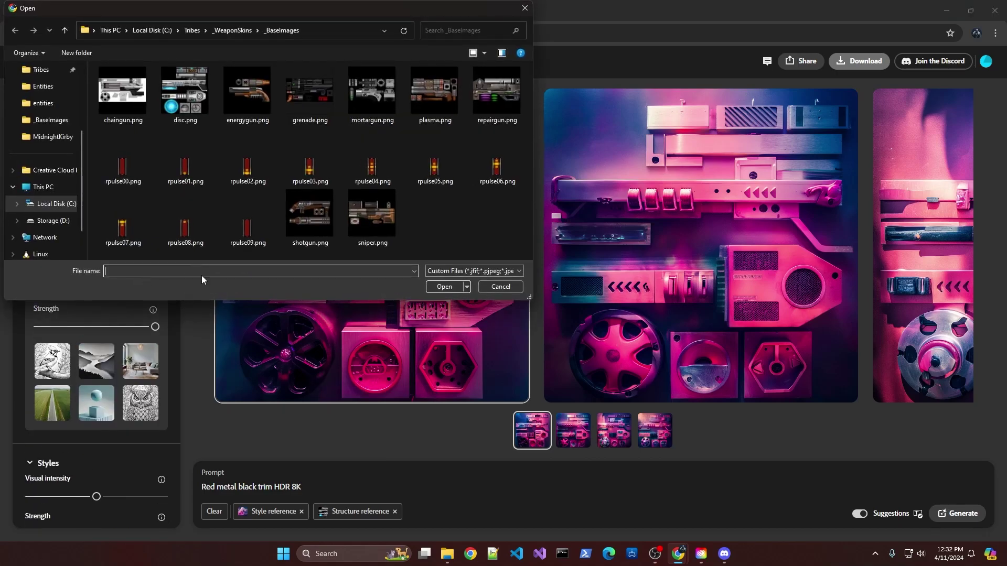
{"action": "left_click", "coordinate": [244, 95]}
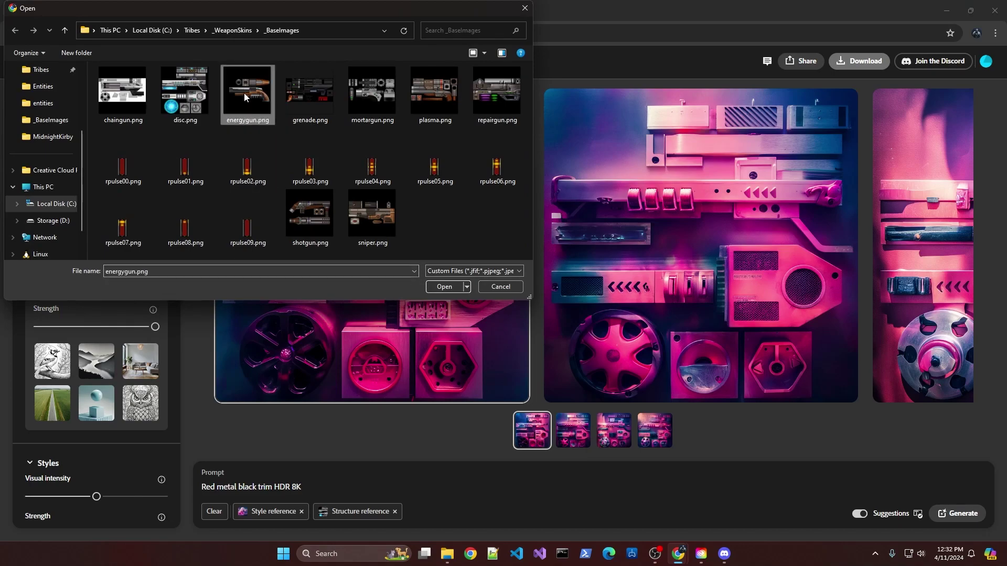
{"action": "left_click", "coordinate": [445, 286]}
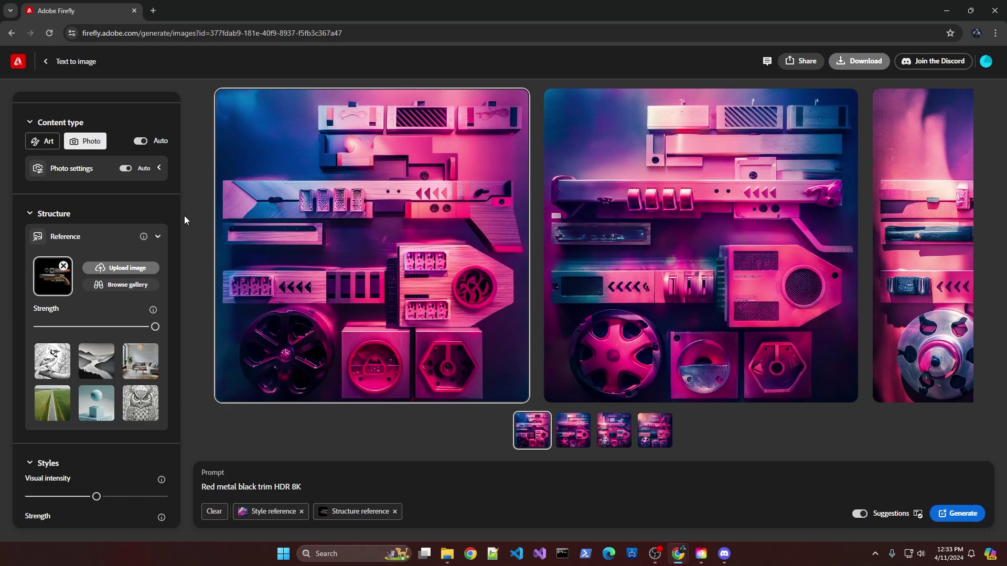
{"action": "left_click", "coordinate": [54, 275]}
{"action": "left_click", "coordinate": [504, 288]}
Choose the 3D woman portrait on a yellow background from the style reference gallery and generate the images
{"action": "scroll", "coordinate": [129, 379], "scroll_direction": "down", "scroll_amount": 1}
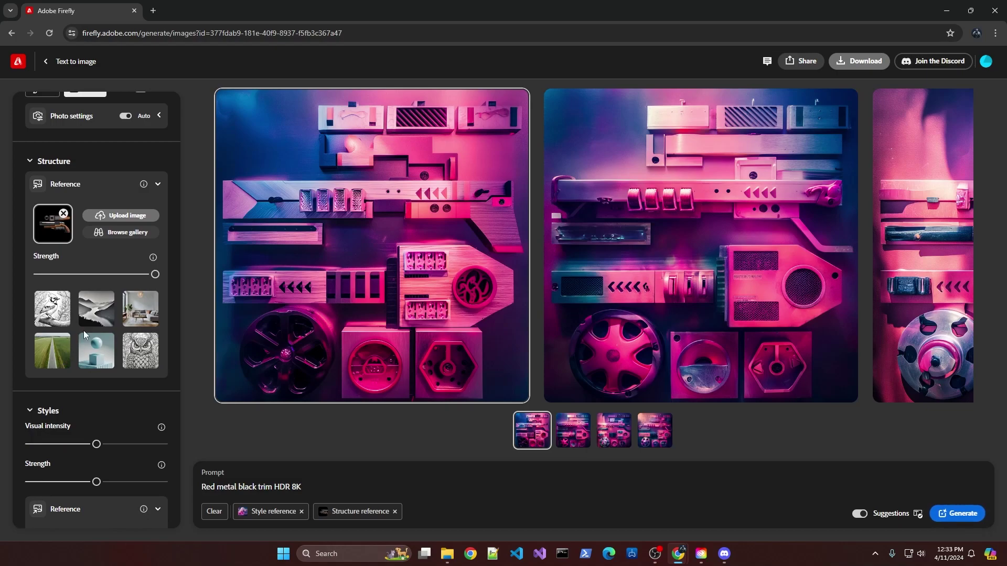
{"action": "scroll", "coordinate": [107, 427], "scroll_direction": "down", "scroll_amount": 2}
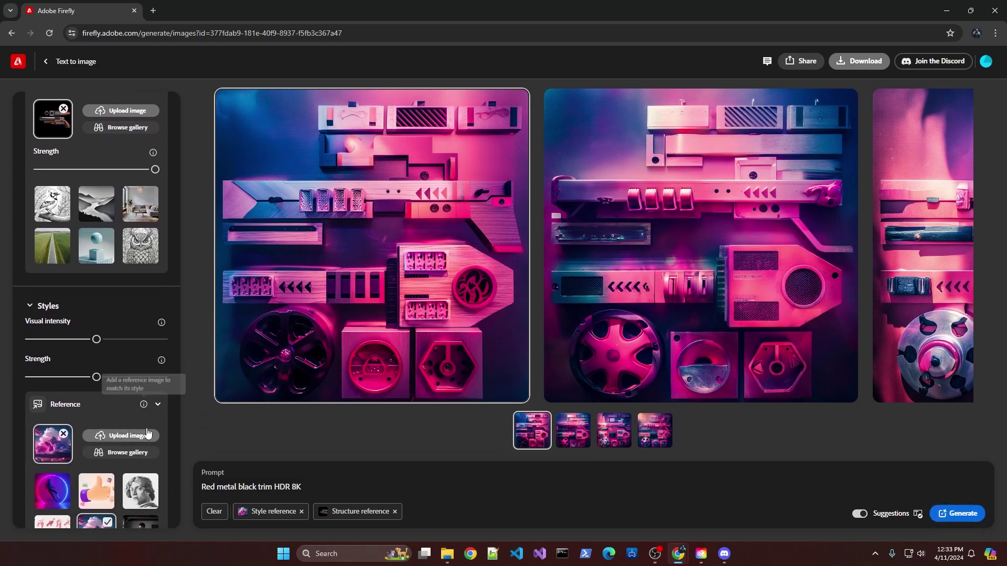
{"action": "scroll", "coordinate": [131, 425], "scroll_direction": "down", "scroll_amount": 3}
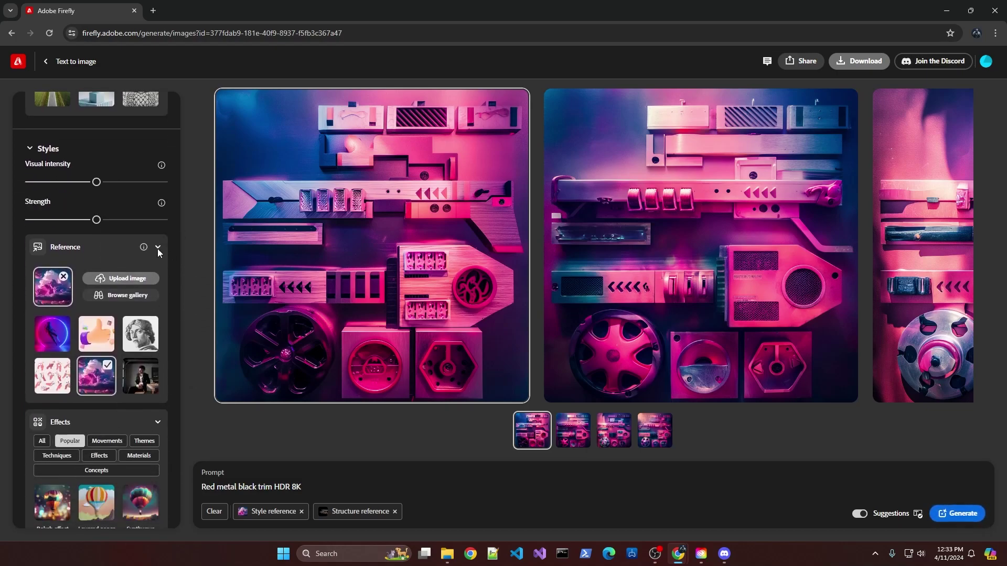
{"action": "left_click", "coordinate": [130, 295]}
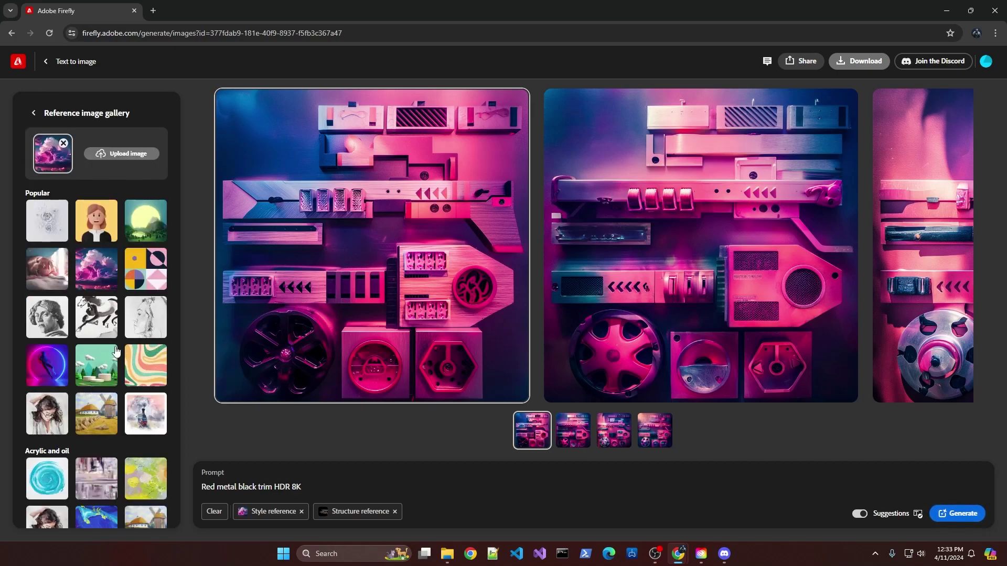
{"action": "scroll", "coordinate": [115, 352], "scroll_direction": "down", "scroll_amount": 5}
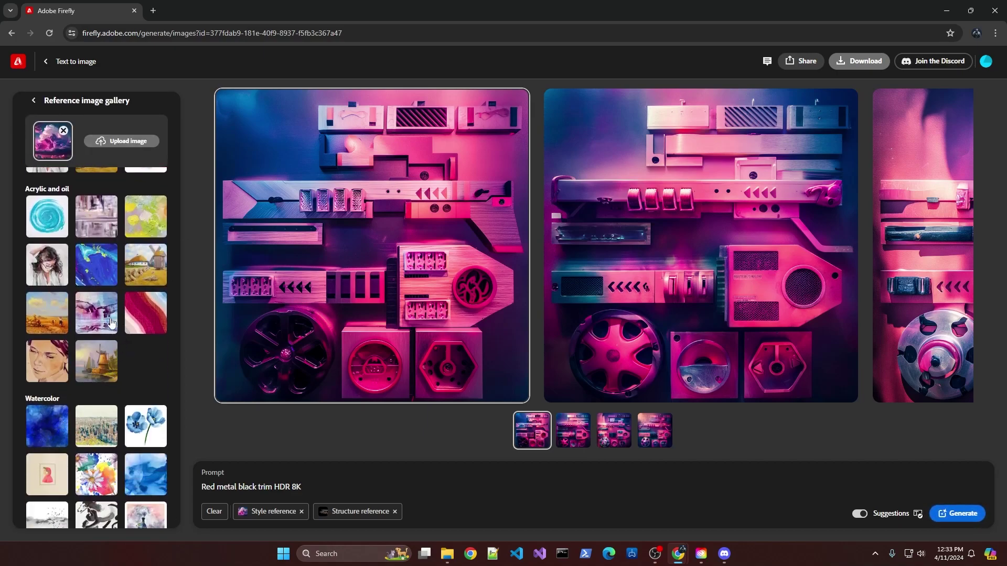
{"action": "scroll", "coordinate": [97, 412], "scroll_direction": "down", "scroll_amount": 1}
{"action": "scroll", "coordinate": [97, 412], "scroll_direction": "down", "scroll_amount": 2}
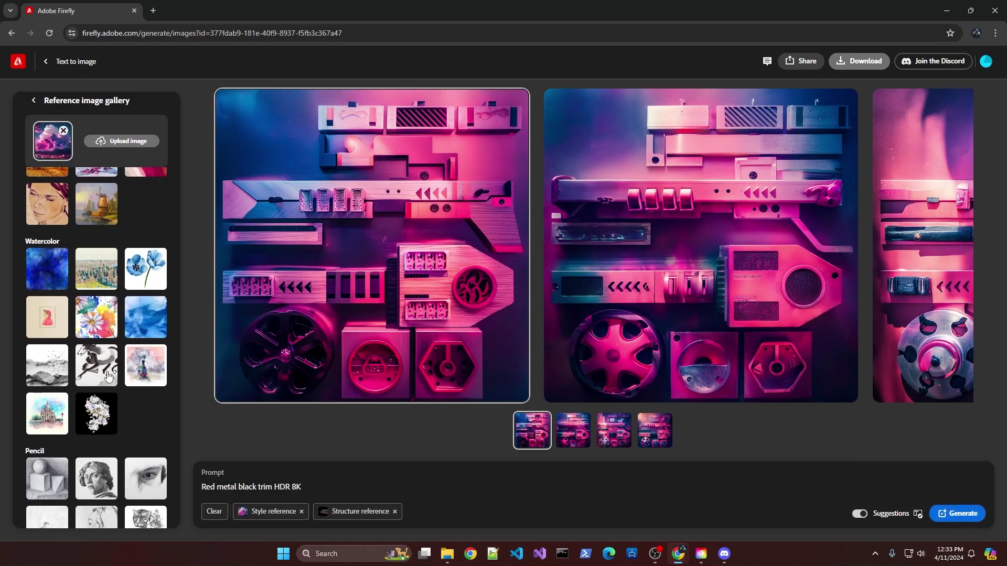
{"action": "scroll", "coordinate": [103, 374], "scroll_direction": "down", "scroll_amount": 3}
{"action": "scroll", "coordinate": [125, 475], "scroll_direction": "down", "scroll_amount": 4}
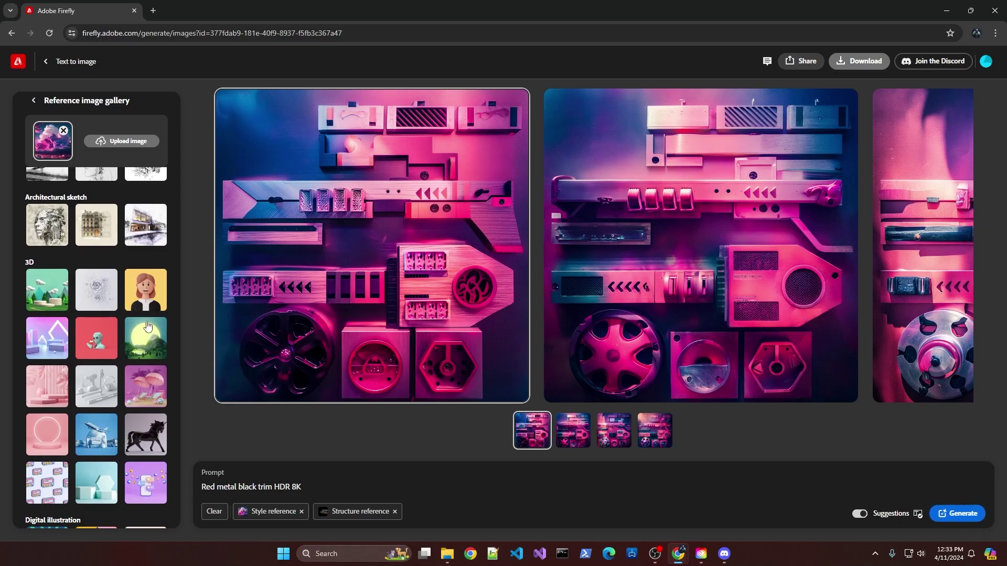
{"action": "left_click", "coordinate": [148, 292]}
{"action": "left_click", "coordinate": [974, 511]}
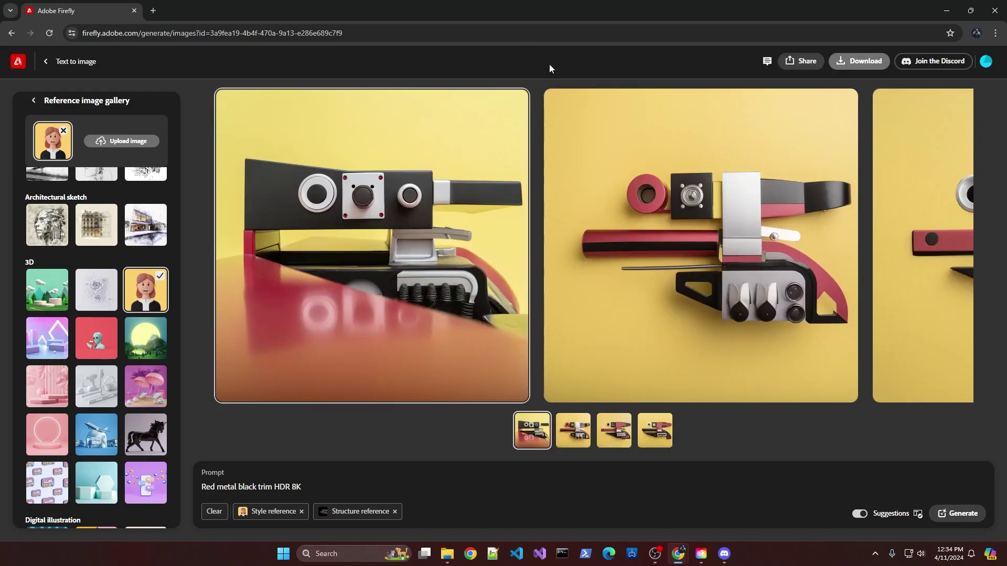
Compare the four generated energy gun images and download the fourth one
{"action": "mouse_move", "coordinate": [739, 288]}
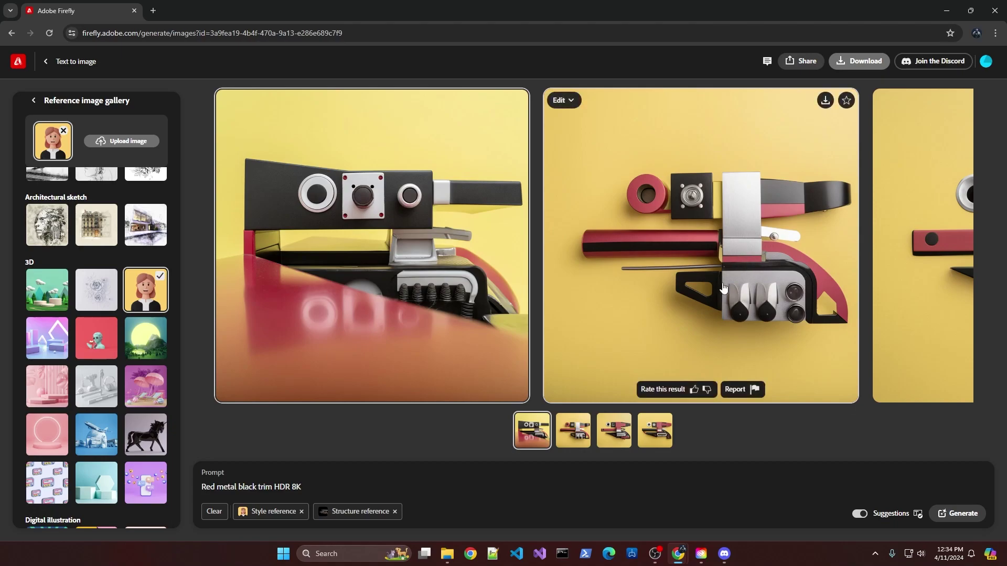
{"action": "left_click", "coordinate": [587, 431]}
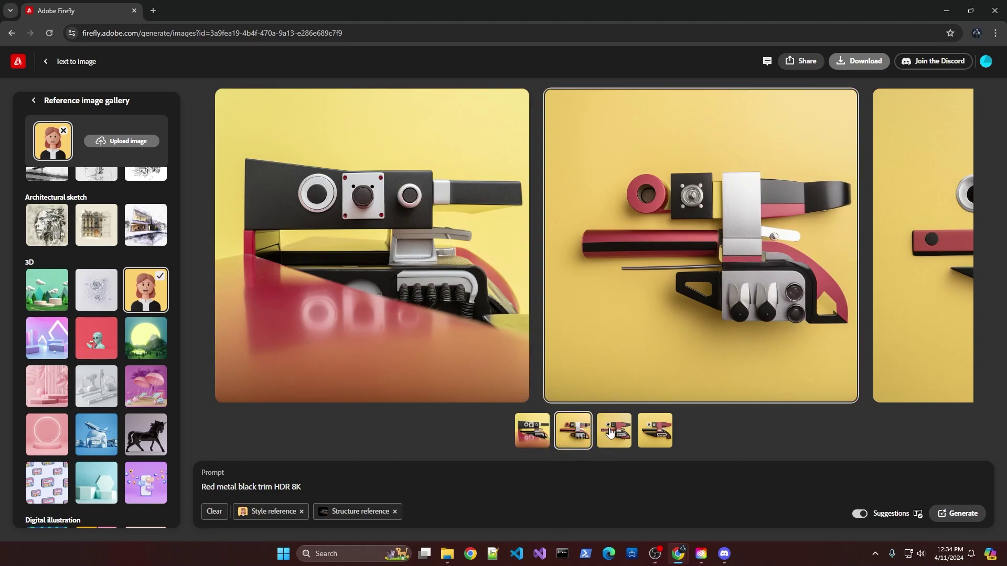
{"action": "left_click", "coordinate": [610, 432]}
{"action": "left_click", "coordinate": [663, 428]}
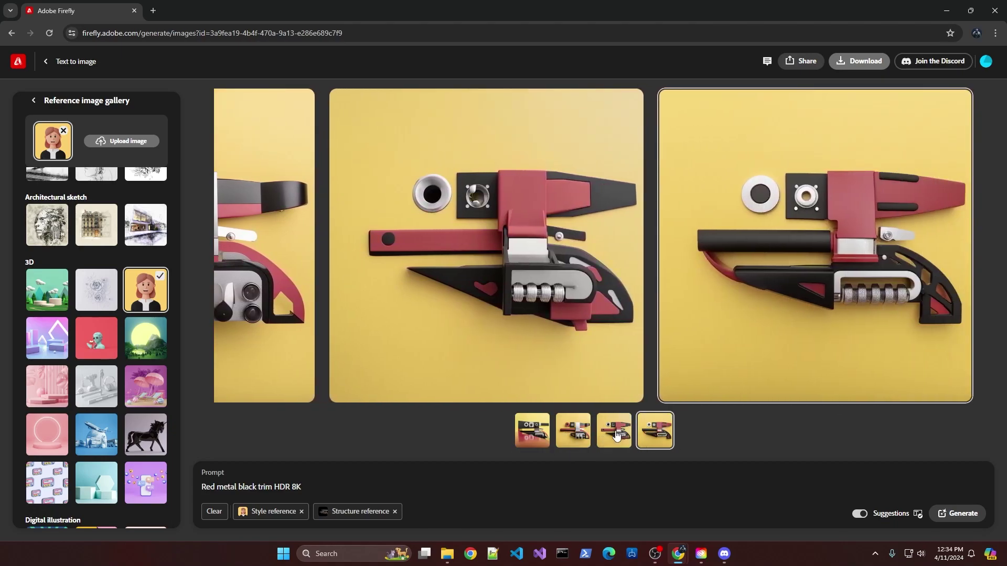
{"action": "left_click", "coordinate": [586, 430]}
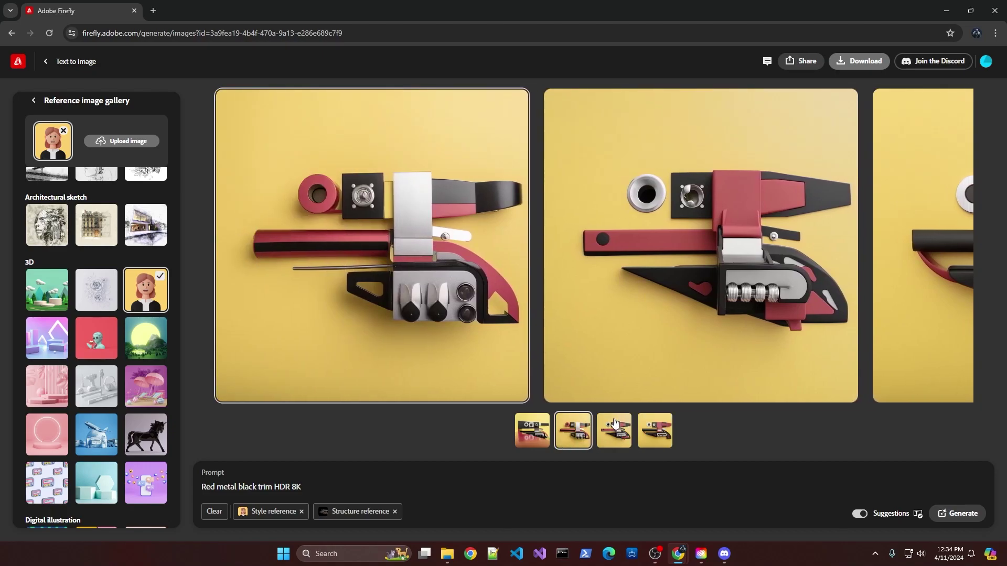
{"action": "left_click", "coordinate": [615, 427]}
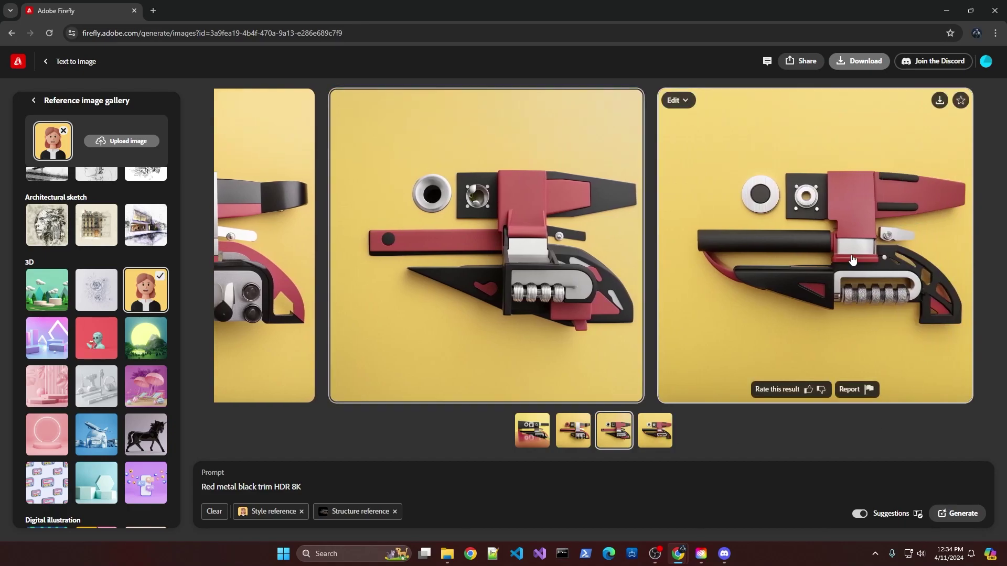
{"action": "left_click", "coordinate": [939, 100]}
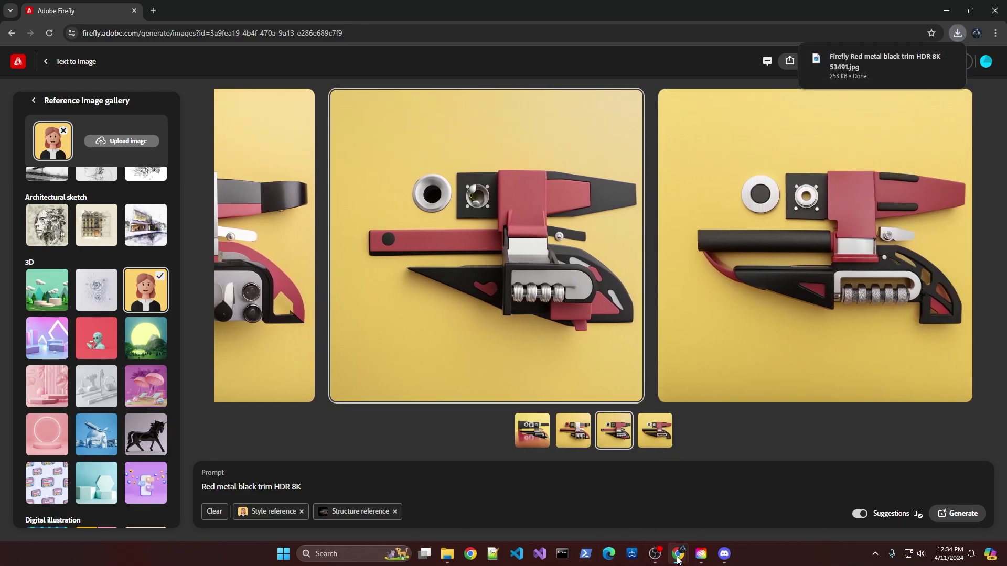
Launch Photoshop from Creative Cloud Desktop and open the newly downloaded Firefly Red metal black trim HDR 8K 53491.jpg from the Downloads folder
{"action": "left_click", "coordinate": [701, 554]}
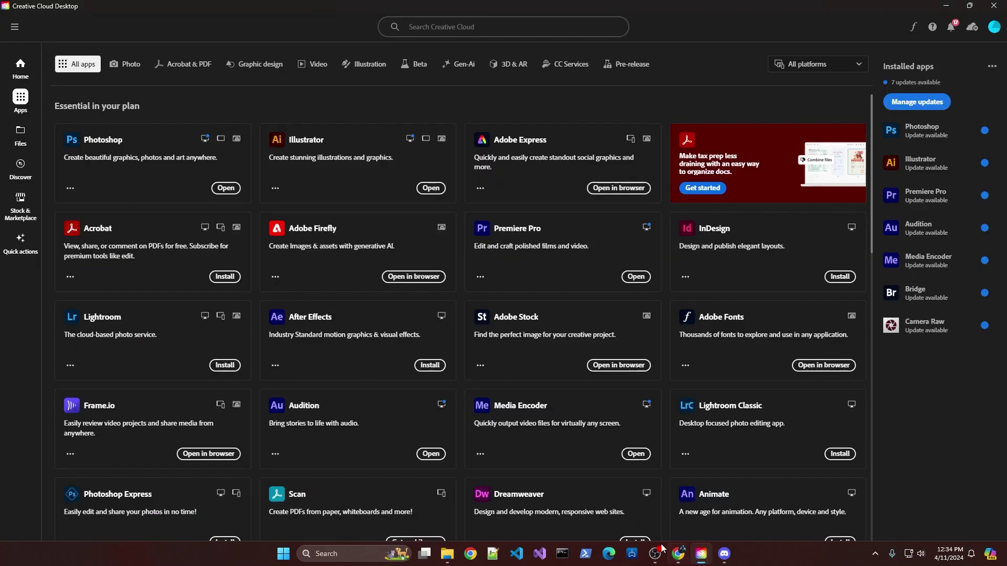
{"action": "left_click", "coordinate": [227, 188]}
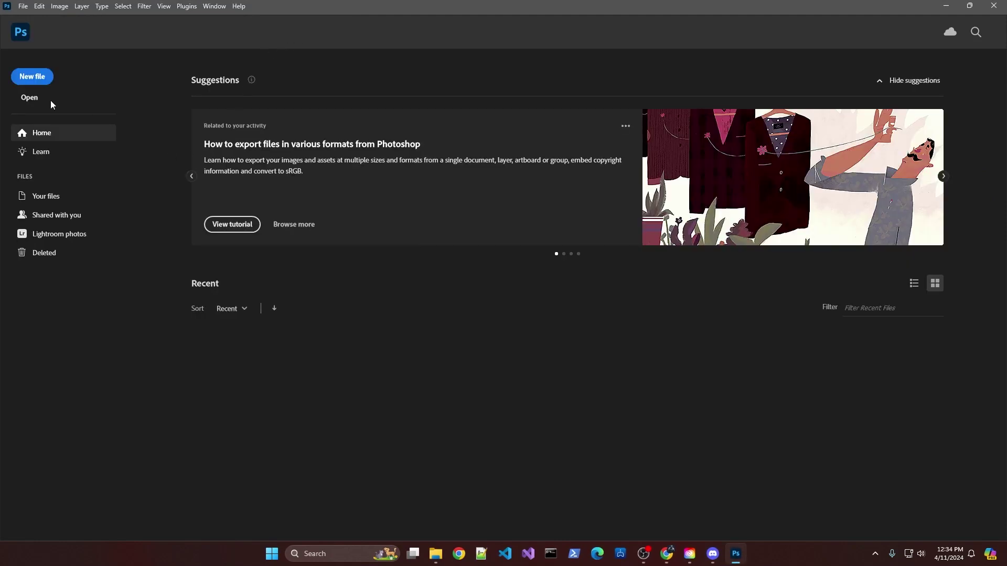
{"action": "left_click", "coordinate": [30, 98]}
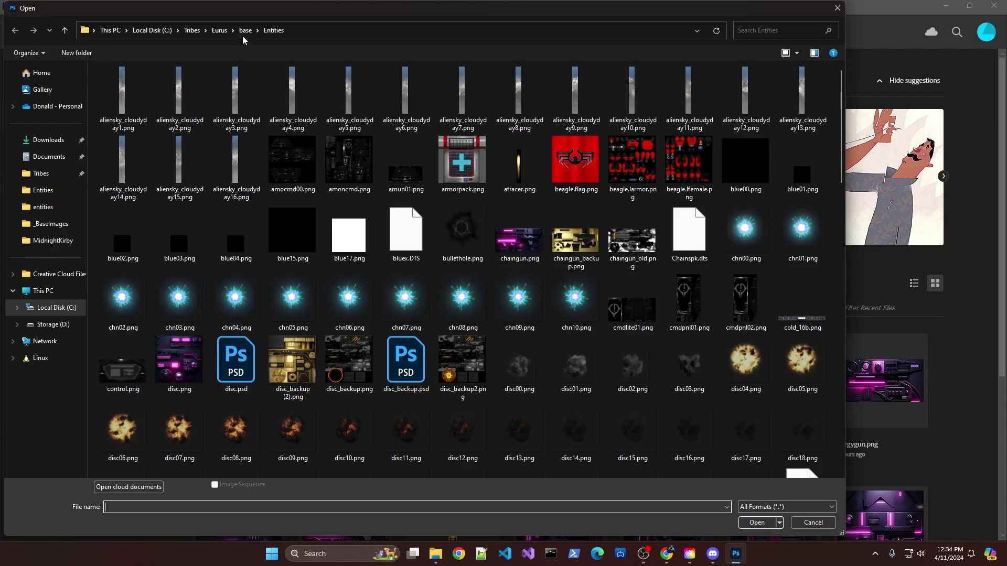
{"action": "left_click", "coordinate": [48, 140]}
{"action": "left_click", "coordinate": [181, 105]}
{"action": "left_click", "coordinate": [755, 523]}
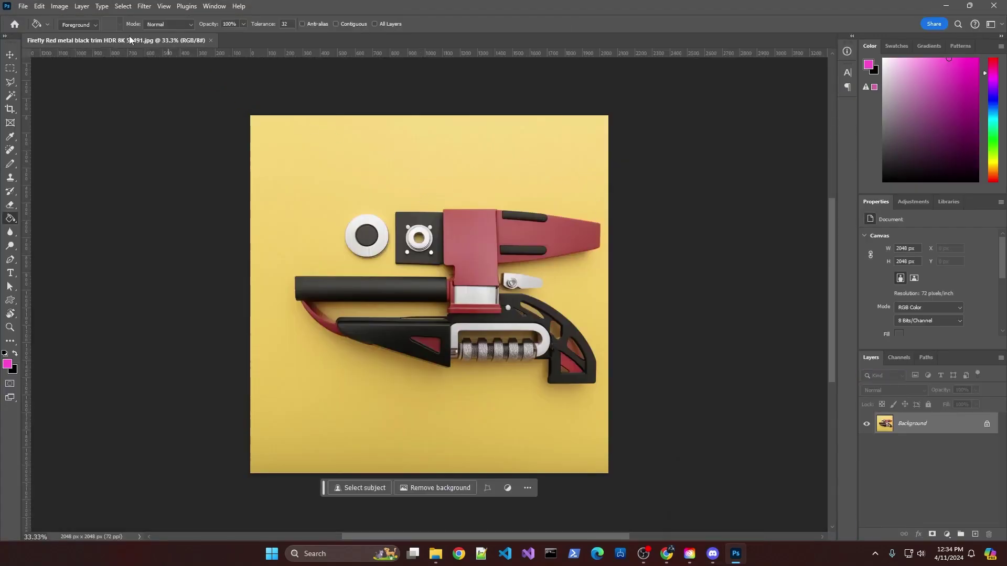
Reduce the canvas height to 1024 pixels, keeping the anchor centered
{"action": "left_click", "coordinate": [59, 6]}
{"action": "left_click", "coordinate": [74, 94]}
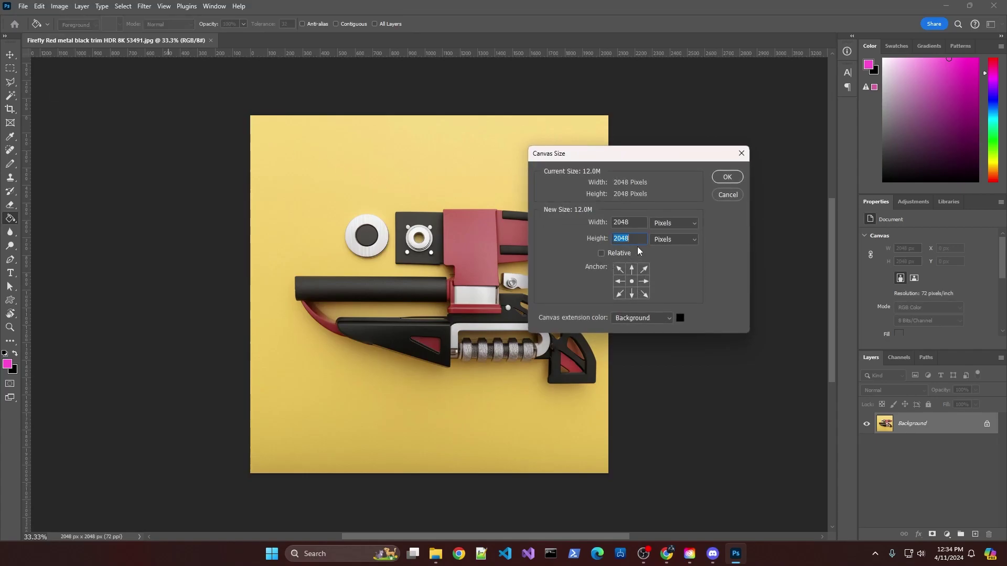
{"action": "type", "text": "1024"}
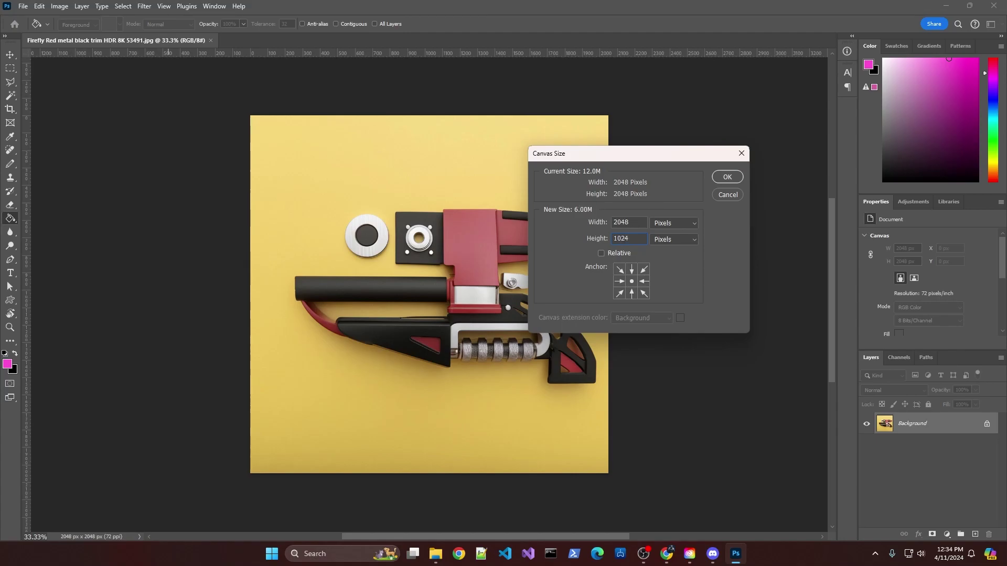
{"action": "key", "text": "Return"}
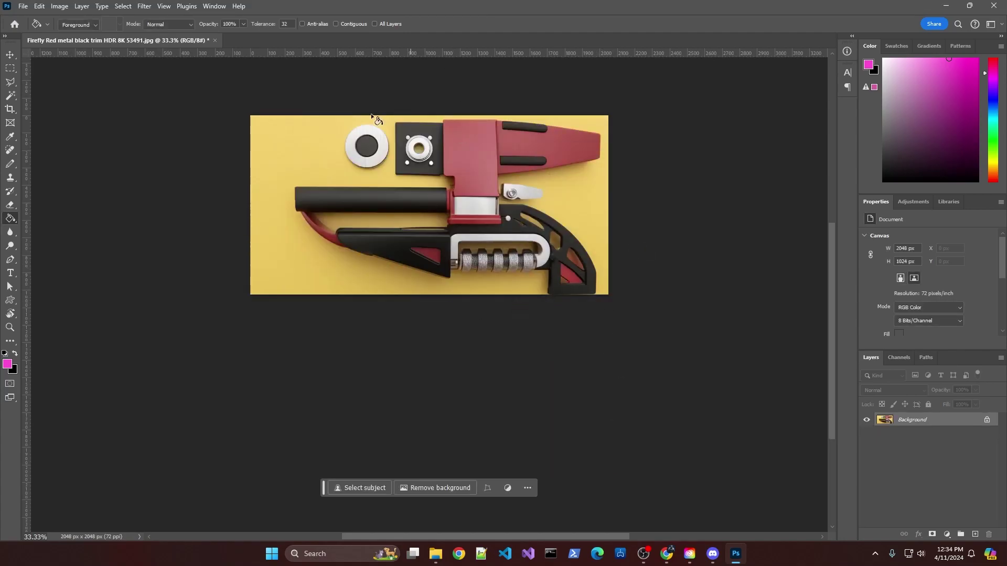
Quick-export the cropped image as a PNG into the Entities folder under its suggested file name
{"action": "left_click", "coordinate": [23, 7]}
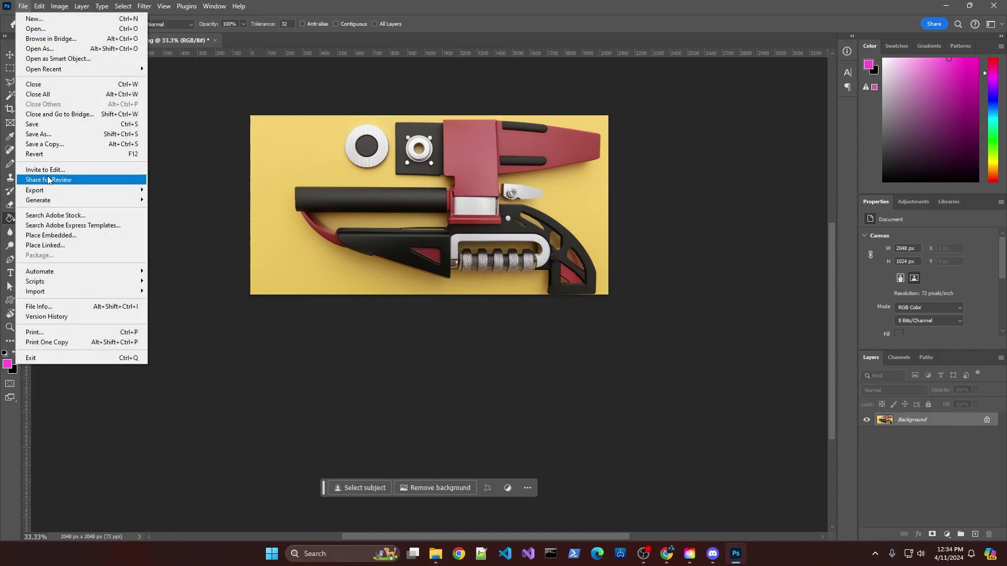
{"action": "mouse_move", "coordinate": [110, 191]}
{"action": "left_click", "coordinate": [183, 192]}
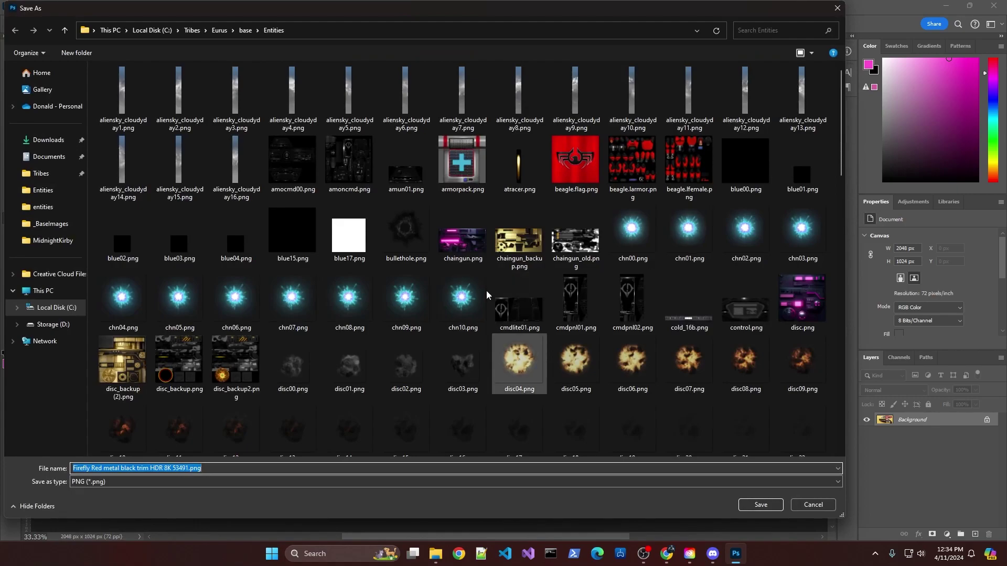
{"action": "left_click", "coordinate": [770, 509]}
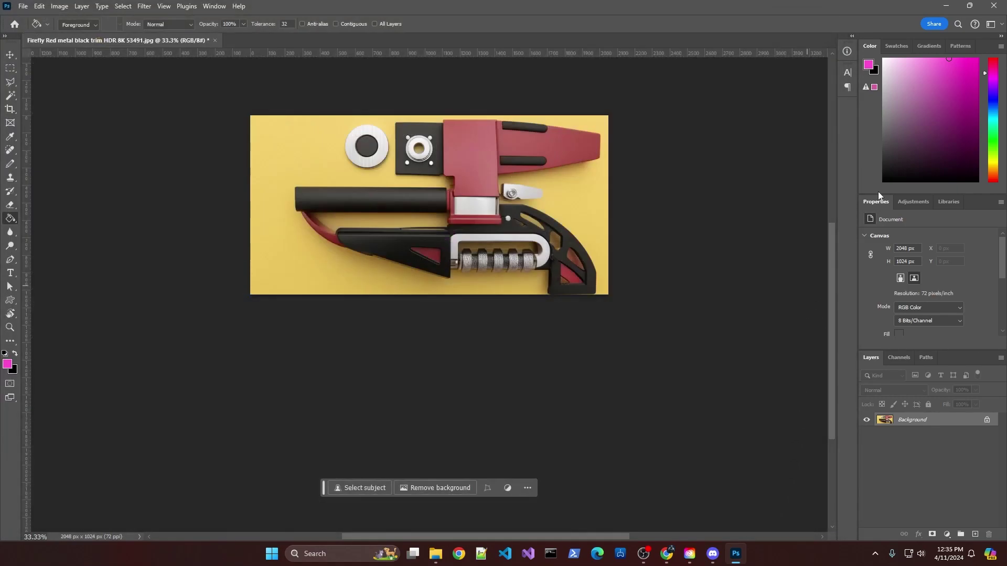
Start another PNG export and delete the stray Firefly Red metal black trim HDR 8K 53491.png from the Entities folder
{"action": "left_click", "coordinate": [23, 7]}
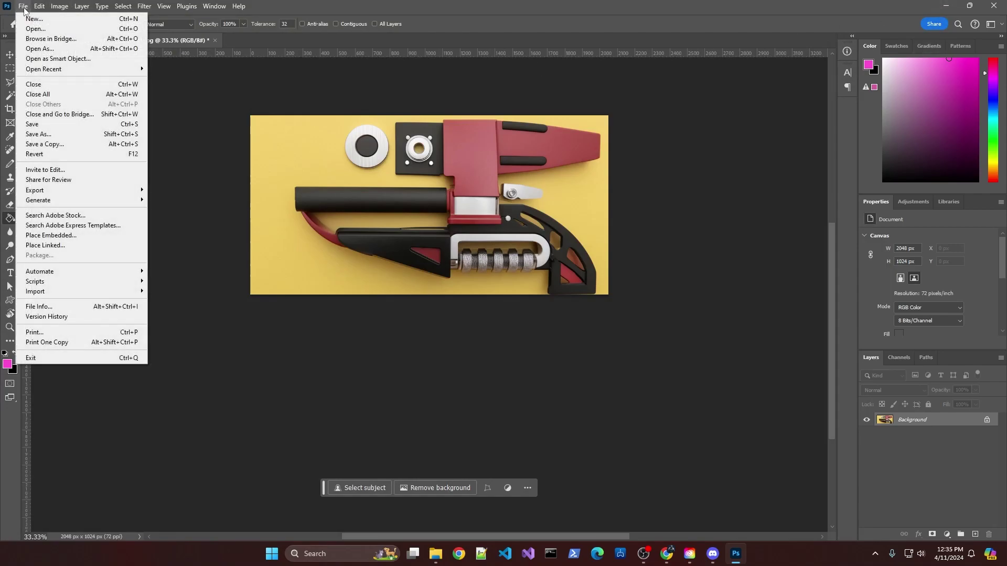
{"action": "mouse_move", "coordinate": [50, 190]}
{"action": "left_click", "coordinate": [191, 190]}
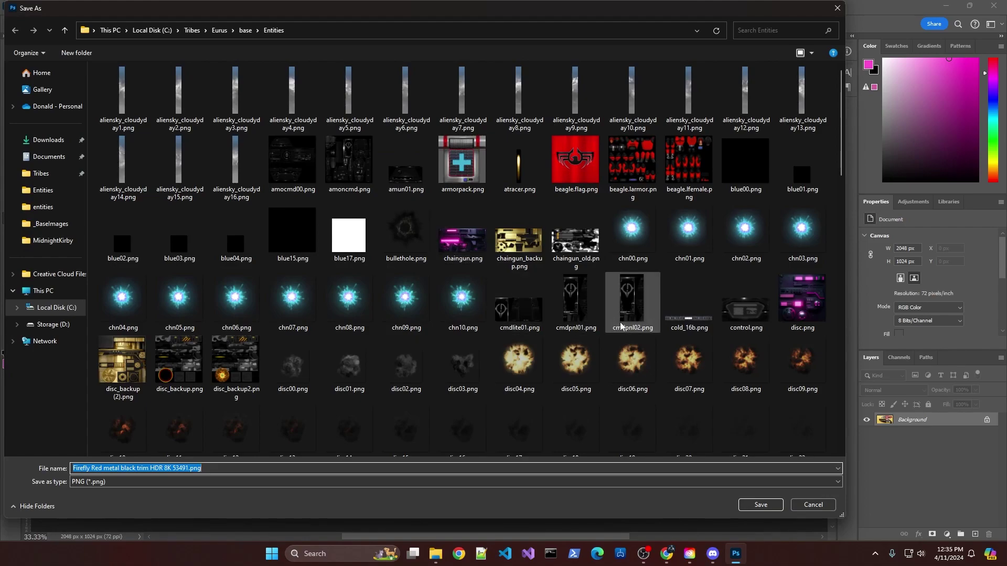
{"action": "scroll", "coordinate": [619, 322], "scroll_direction": "down", "scroll_amount": 5}
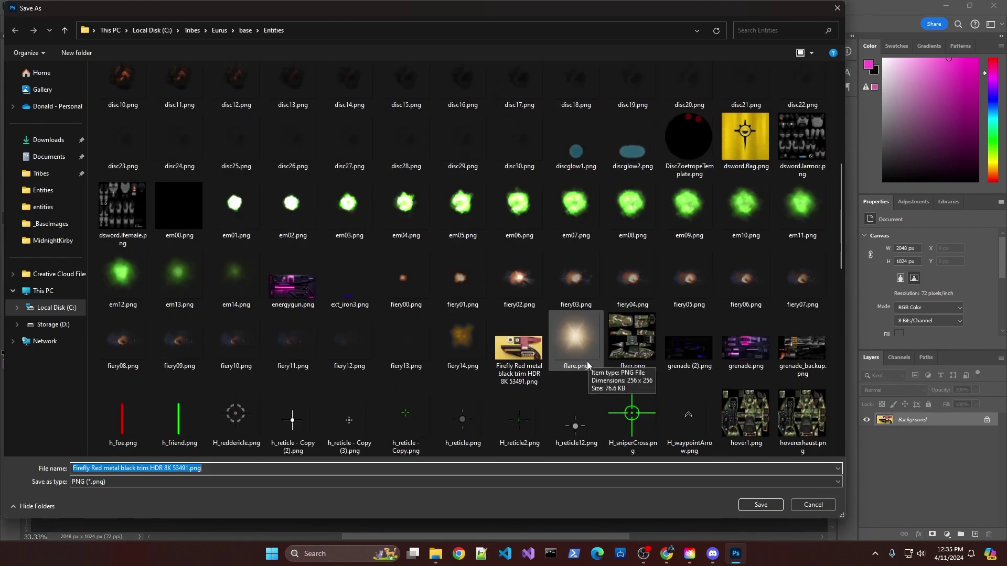
{"action": "left_click", "coordinate": [515, 355]}
{"action": "key", "text": "Delete"}
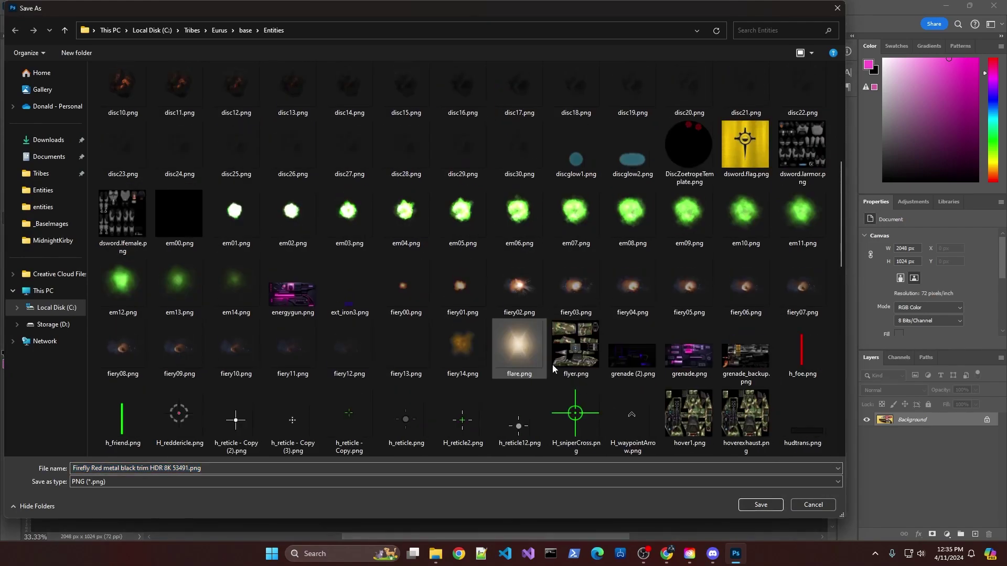
Export the PNG as energygun.png in the Entities folder, replacing the existing file
{"action": "scroll", "coordinate": [647, 340], "scroll_direction": "down", "scroll_amount": 3}
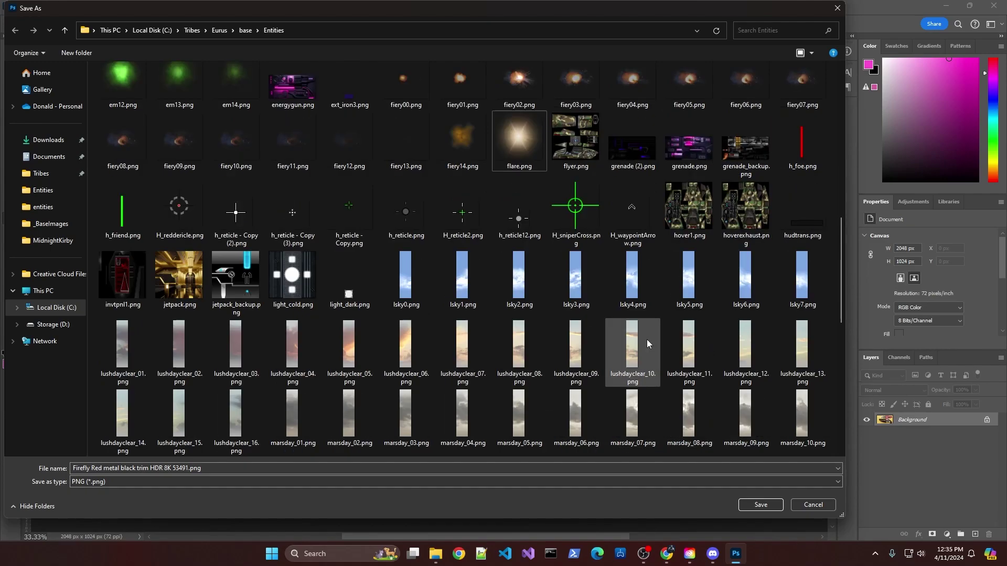
{"action": "left_click", "coordinate": [310, 89]}
{"action": "left_click", "coordinate": [758, 505]}
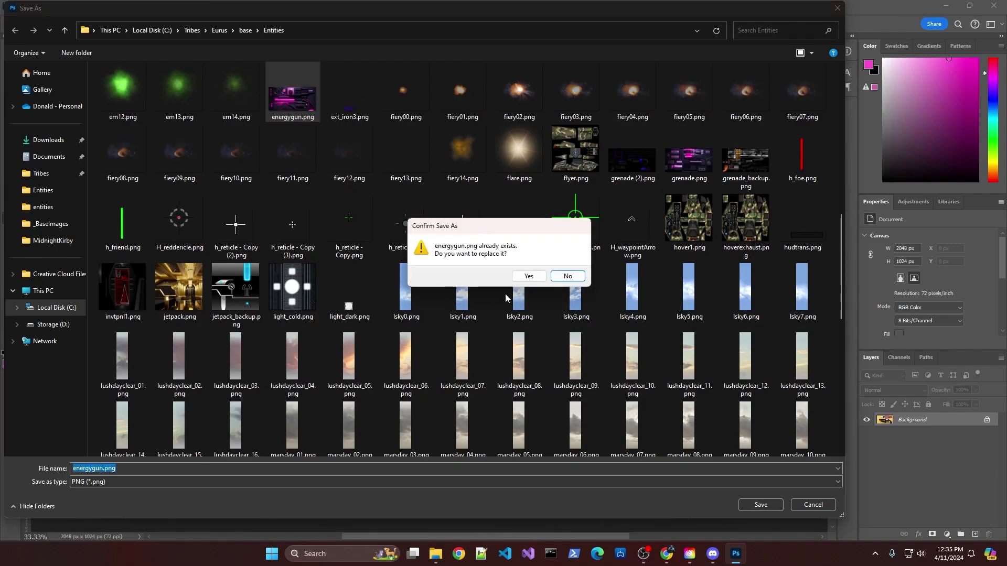
{"action": "left_click", "coordinate": [526, 277]}
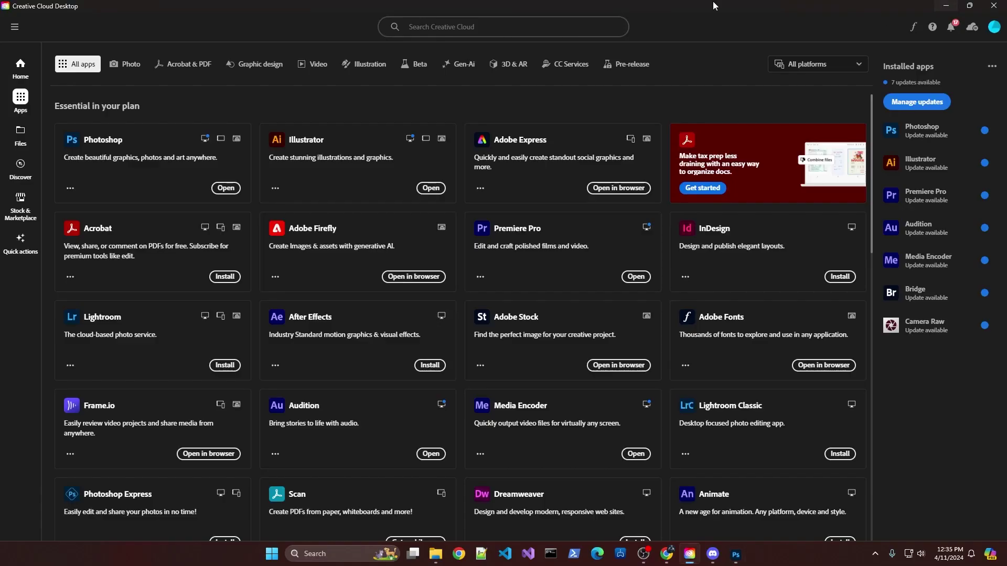
Minimize the Creative Cloud and browser windows, switch to Starsiege: Tribes, and start a match with the Host Multiplayer option
{"action": "left_click", "coordinate": [946, 5]}
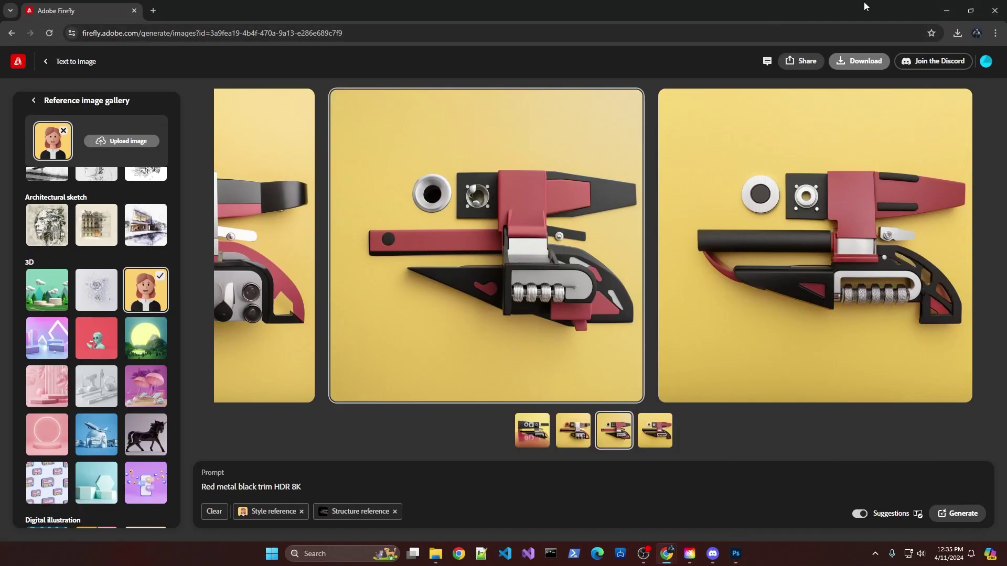
{"action": "left_click", "coordinate": [949, 8]}
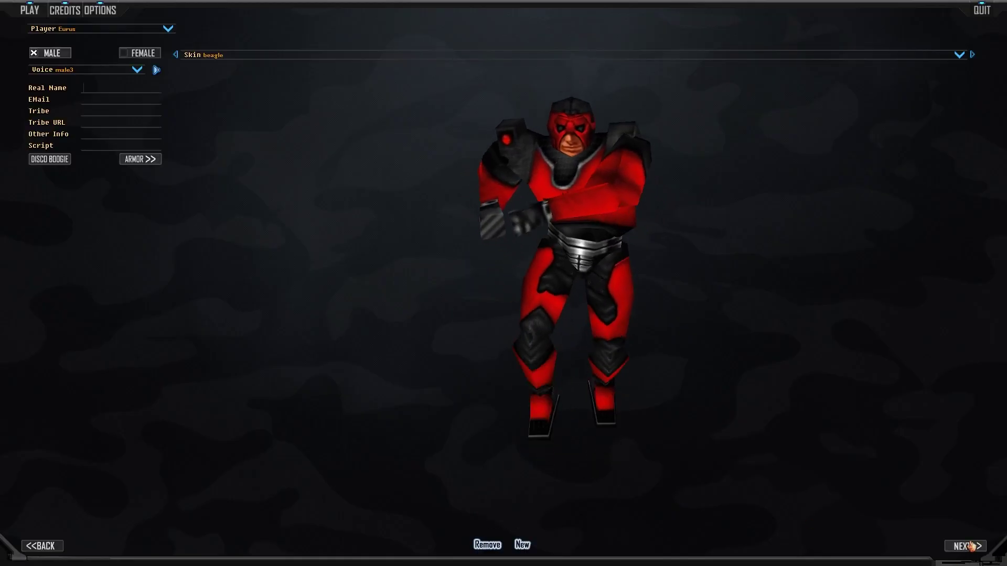
{"action": "left_click", "coordinate": [966, 546]}
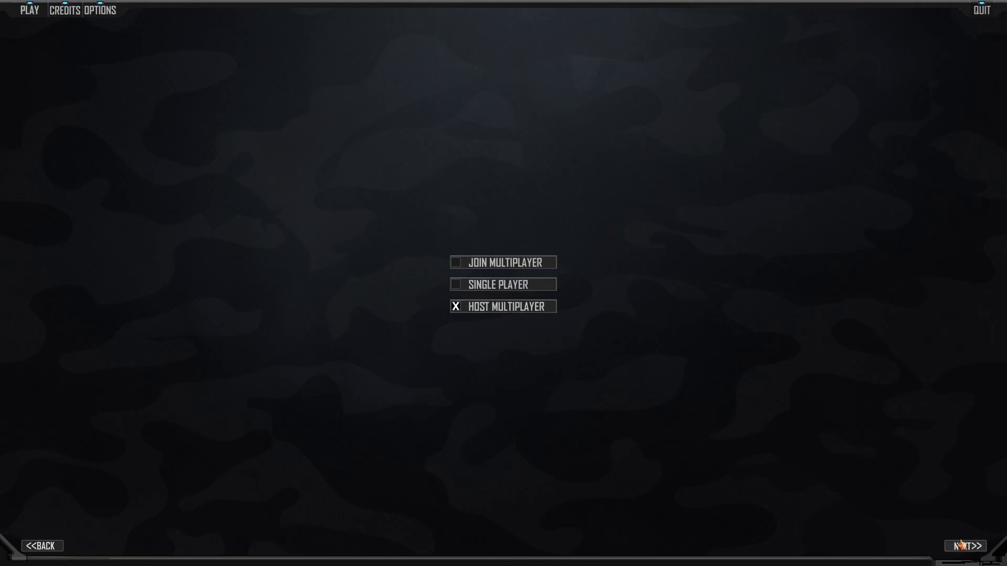
{"action": "left_click", "coordinate": [961, 545]}
{"action": "left_click", "coordinate": [963, 547]}
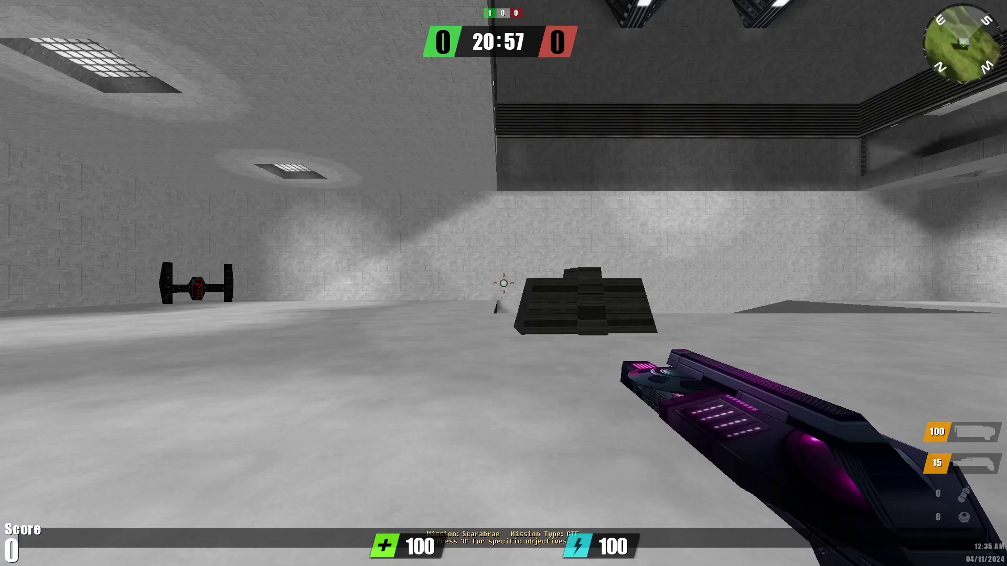
Equip the energy gun and move around the base to examine its new skin in first-person view
{"action": "key", "text": "w"}
{"action": "key", "text": "2"}
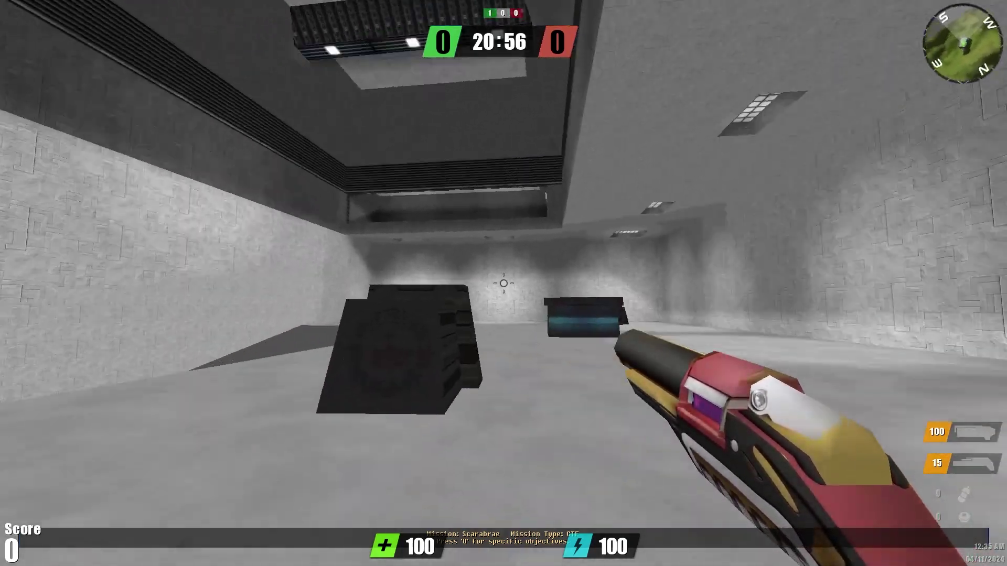
{"action": "key", "text": "w"}
{"action": "right_click", "coordinate": [504, 283]}
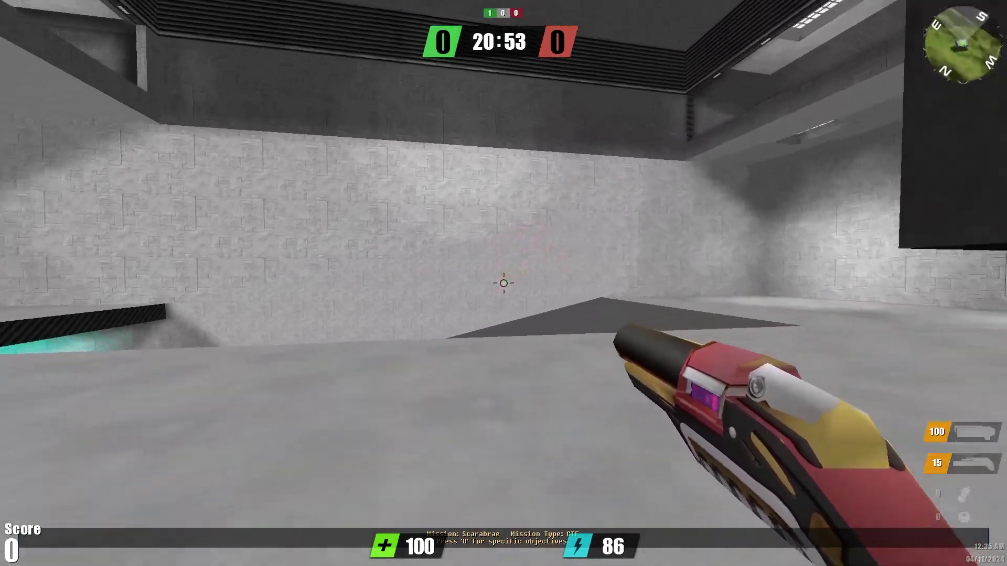
{"action": "key", "text": "w"}
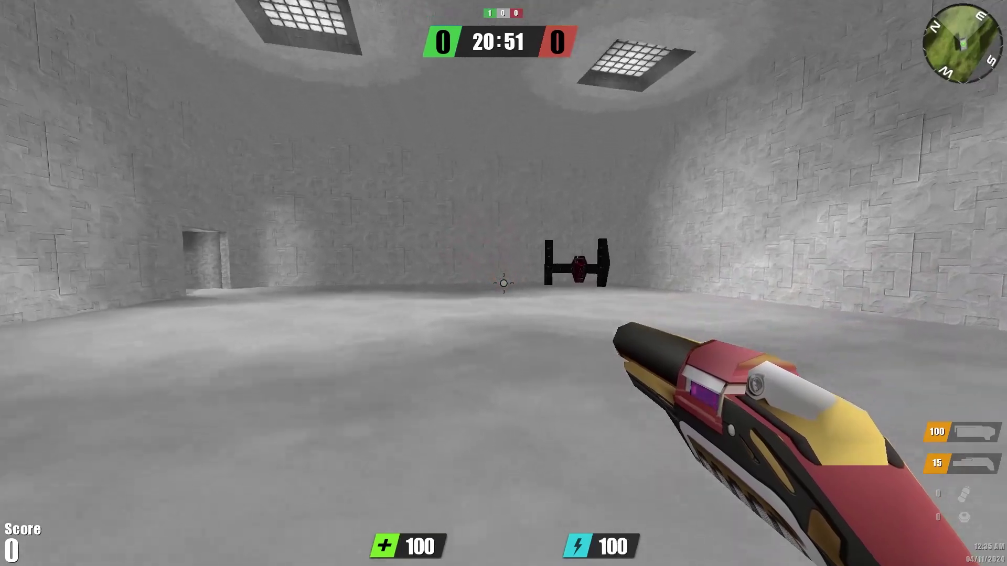
{"action": "key", "text": "w"}
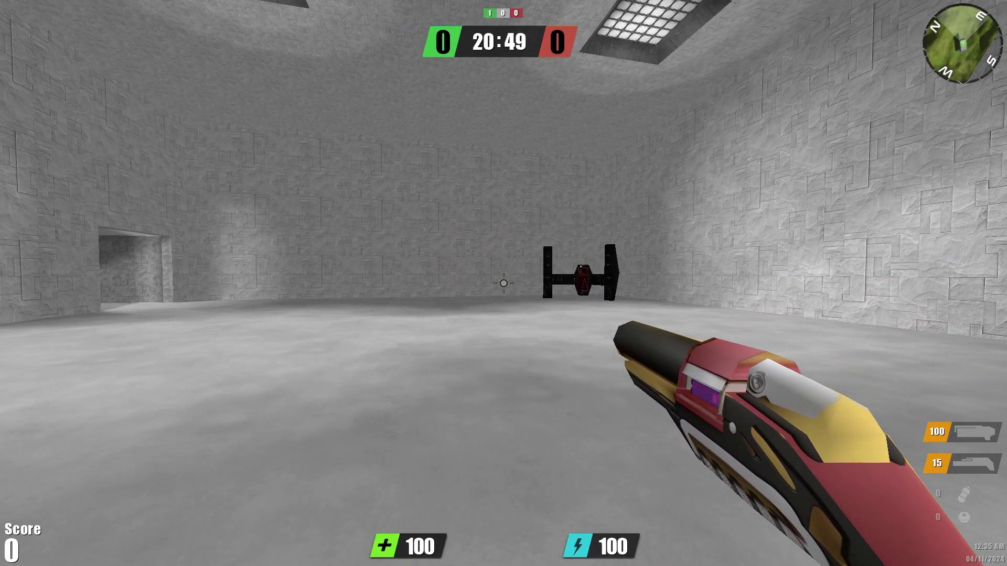
{"action": "key", "text": "w"}
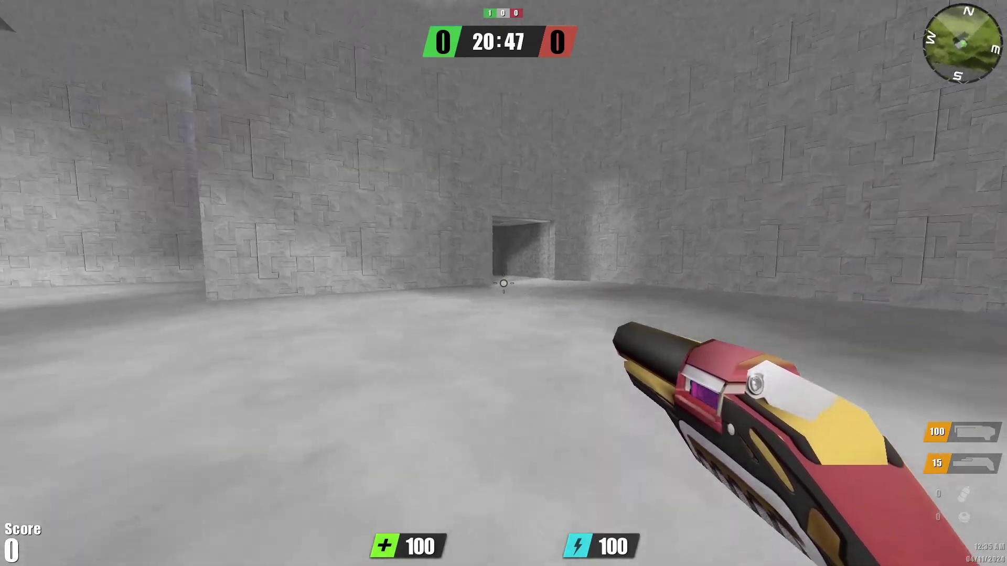
{"action": "key", "text": "w"}
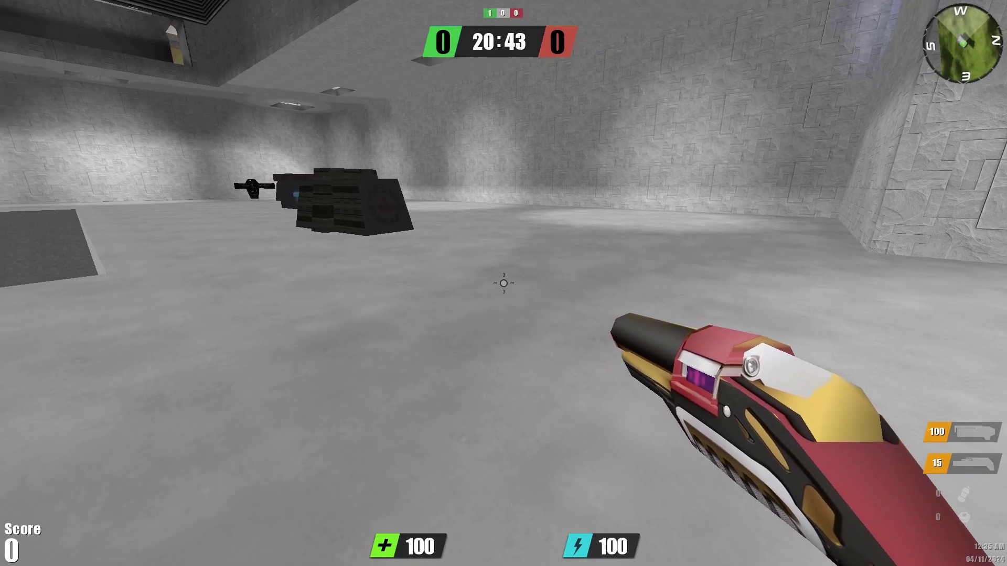
Drop the energy gun on the floor to inspect its skin up close, and quit the game
{"action": "key", "text": "g"}
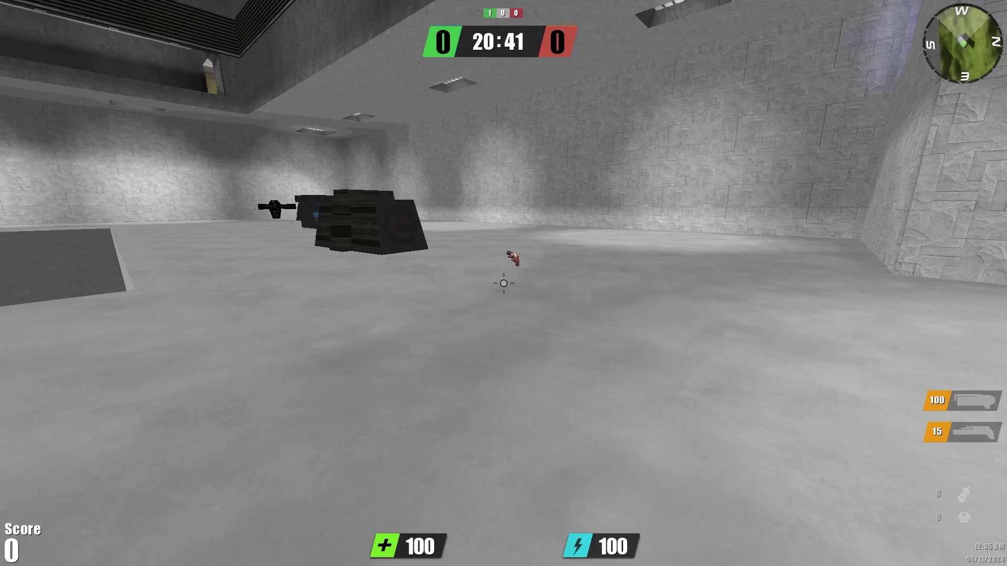
{"action": "key", "text": "w"}
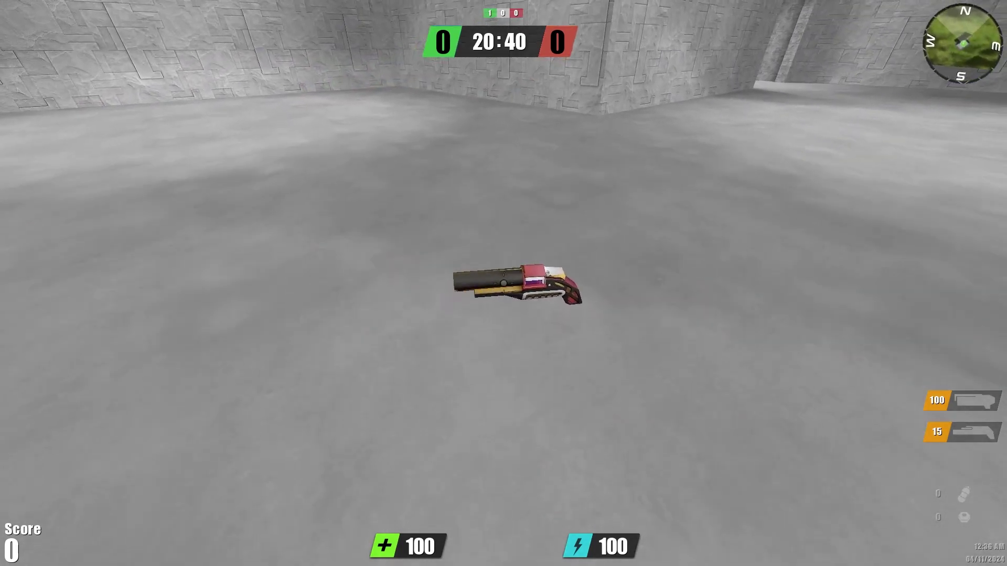
{"action": "key", "text": "w"}
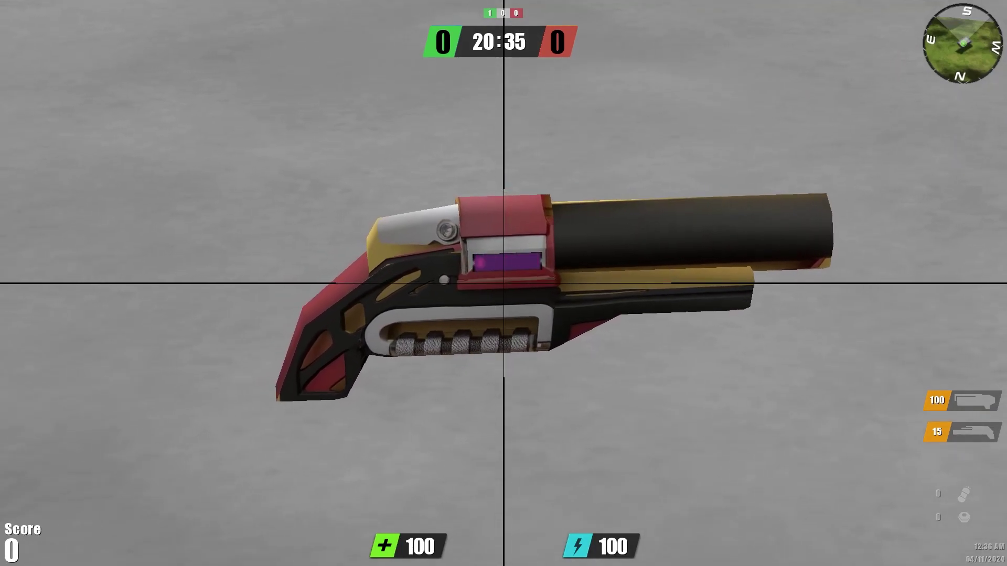
{"action": "key", "text": "s"}
{"action": "key", "text": "s"}
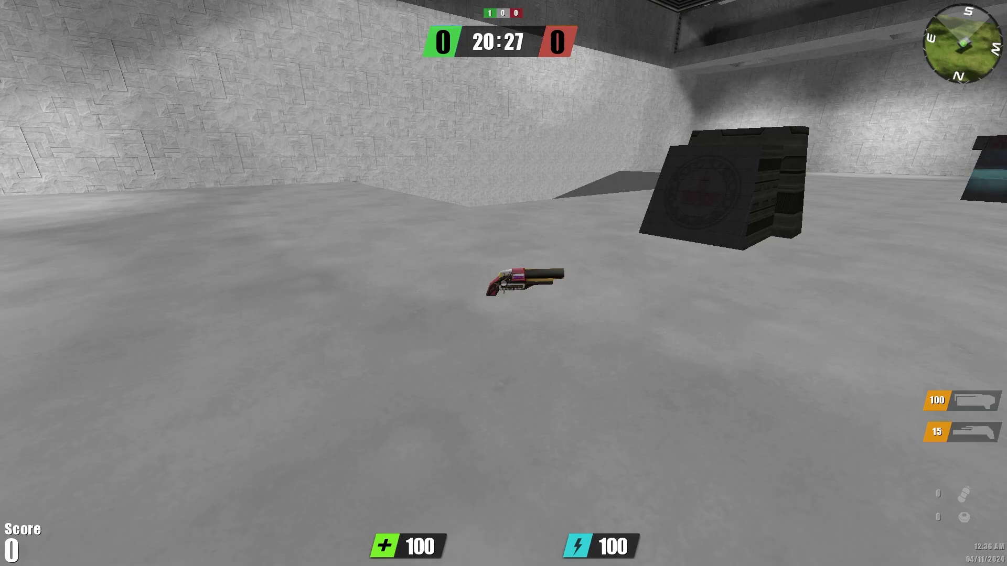
{"action": "key", "text": "Escape"}
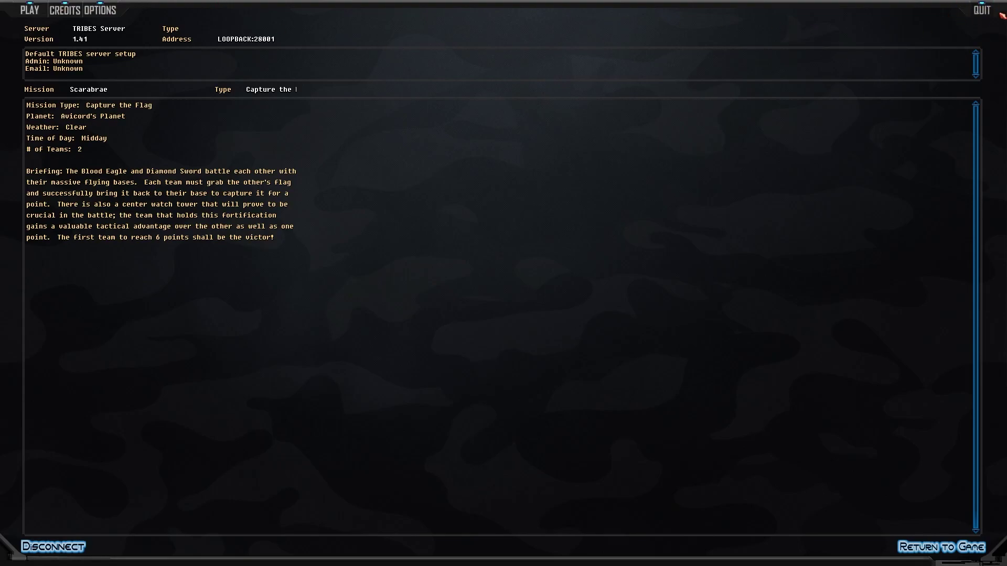
{"action": "left_click", "coordinate": [982, 11]}
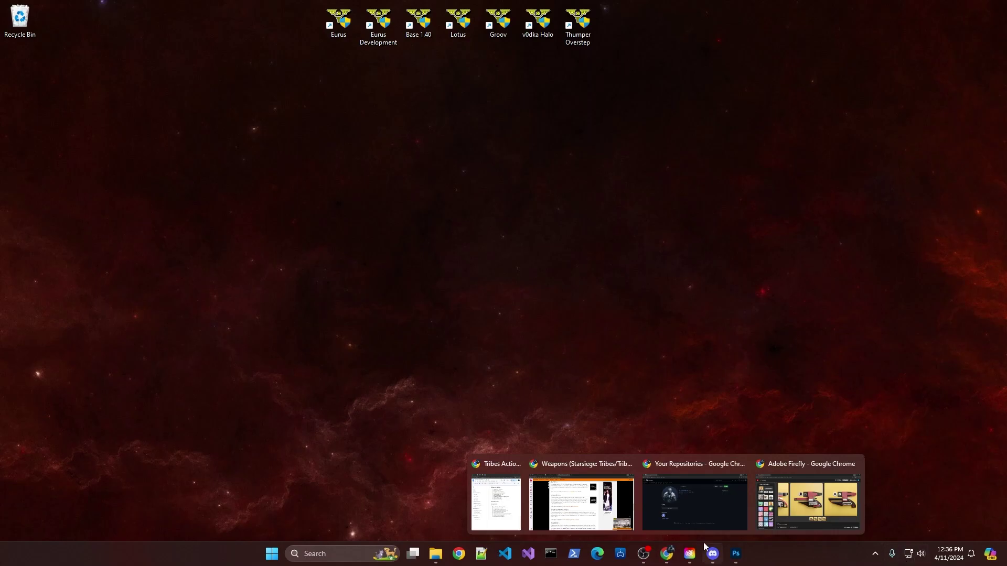
Switch to GitHub in Chrome and open the MidnightKirby folder of the T1-Weapon-Skins repository
{"action": "left_click", "coordinate": [714, 508]}
{"action": "left_click", "coordinate": [410, 161]}
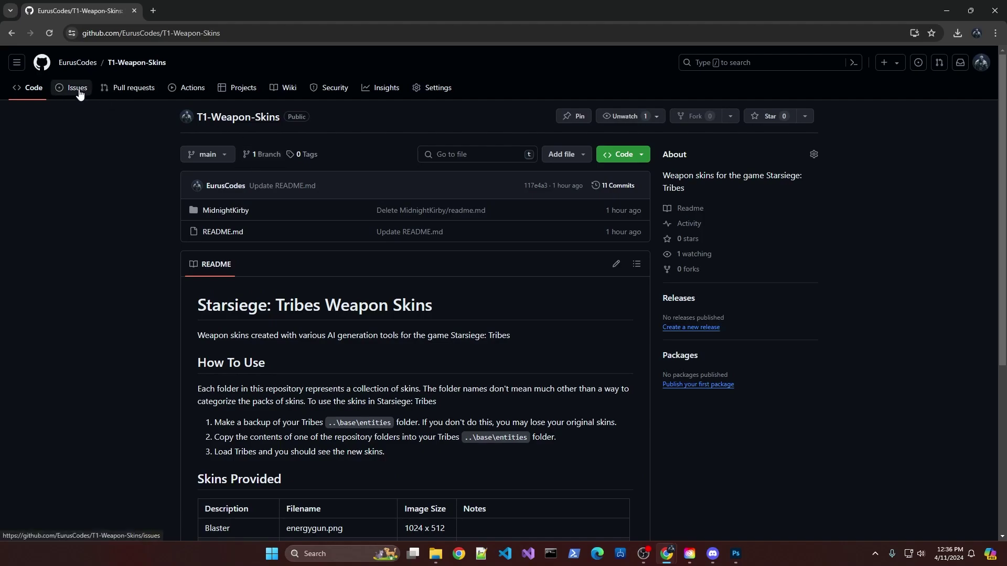
{"action": "left_click", "coordinate": [220, 211]}
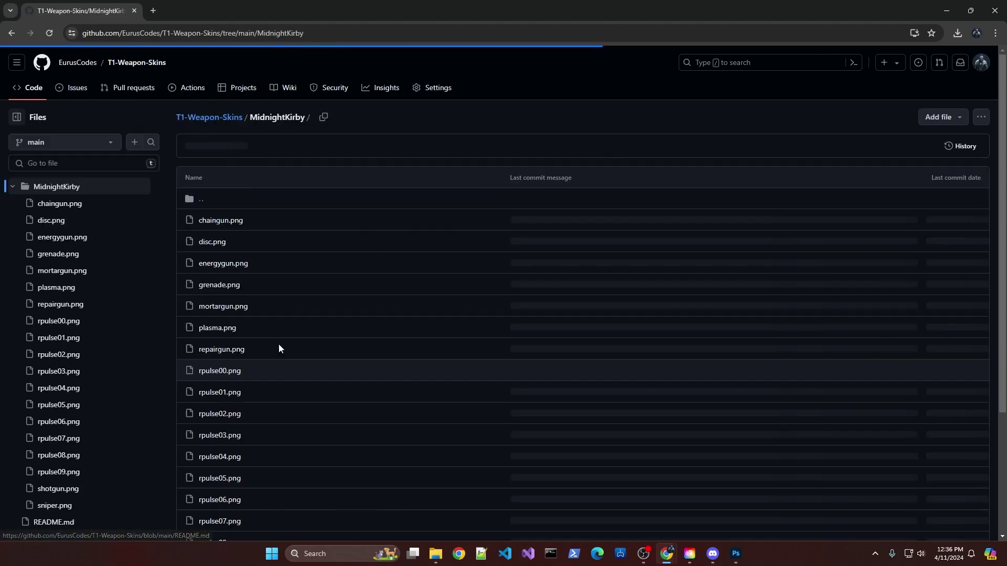
Preview the chaingun.png, disc.png, energygun.png and grenade.png skin textures in the MidnightKirby folder
{"action": "left_click", "coordinate": [55, 205]}
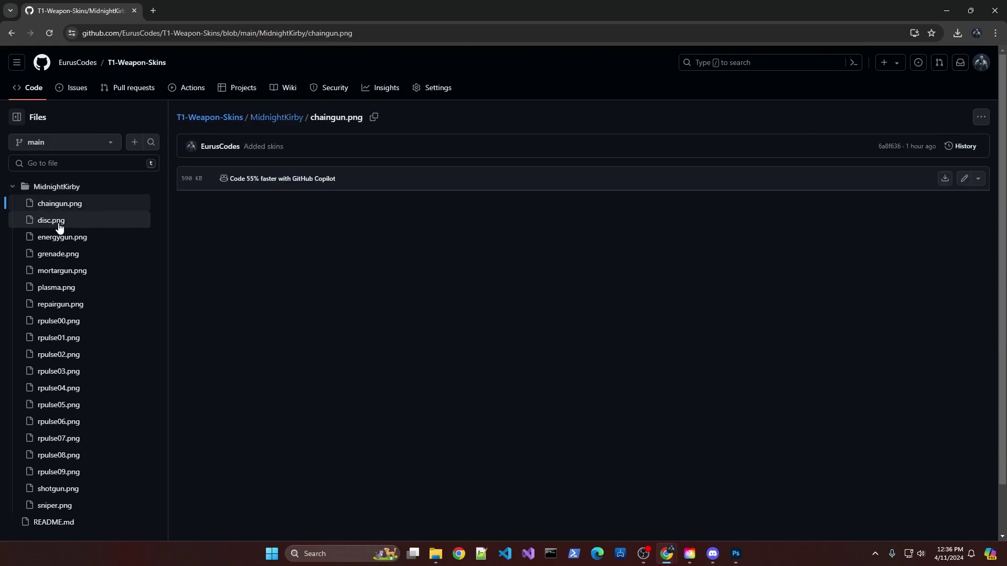
{"action": "left_click", "coordinate": [72, 226]}
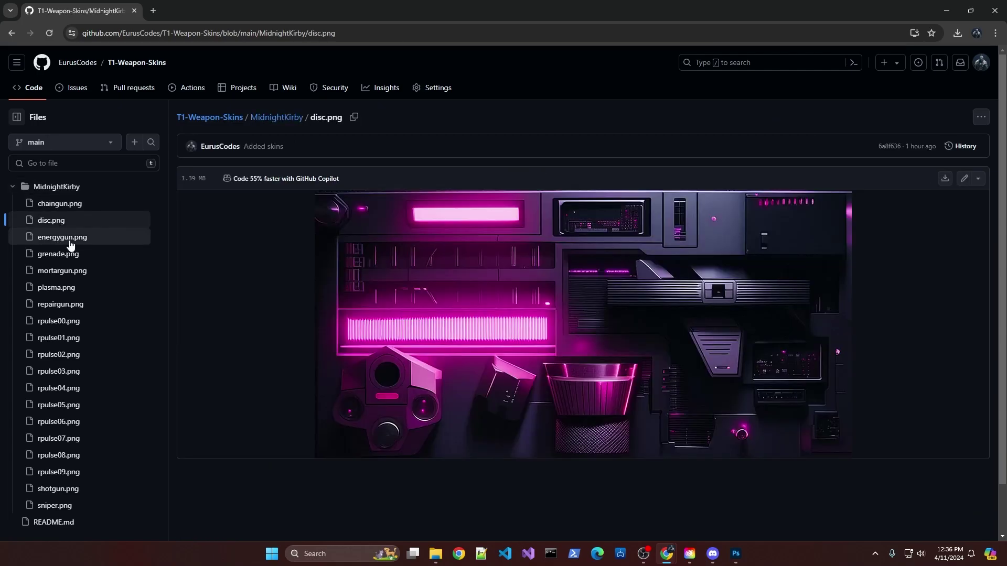
{"action": "left_click", "coordinate": [70, 242]}
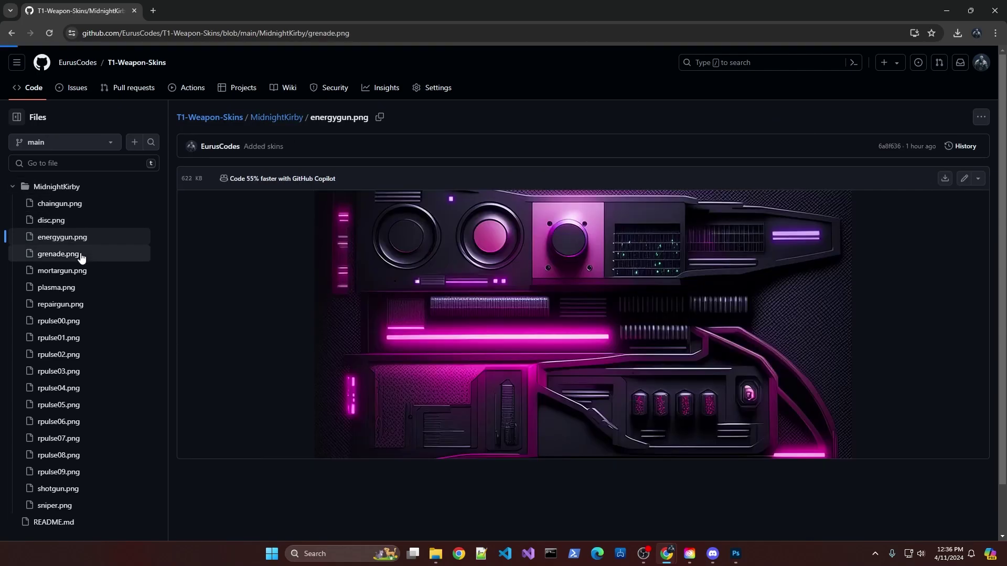
{"action": "scroll", "coordinate": [86, 276], "scroll_direction": "down", "scroll_amount": 1}
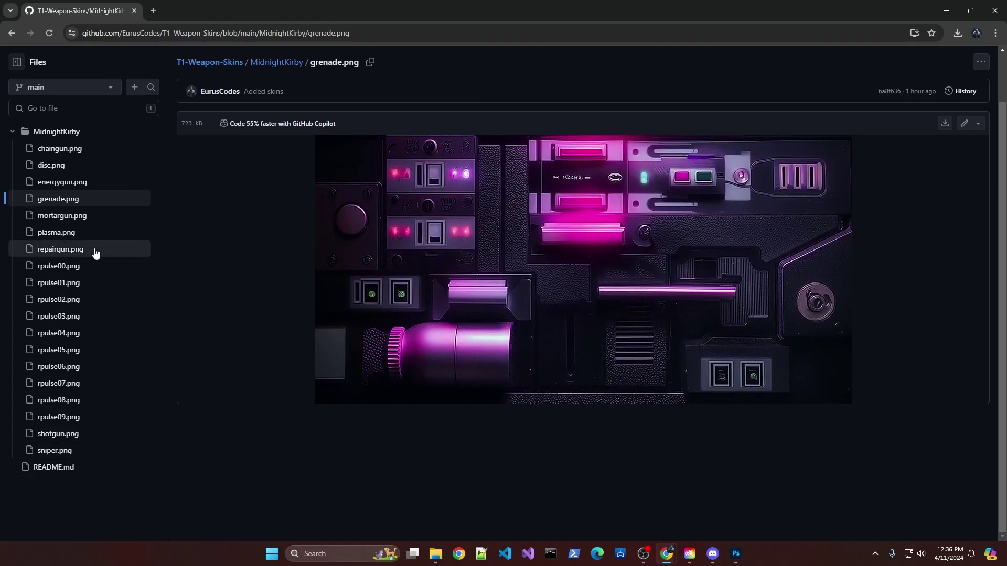
Preview the repair pulse images rpulse00.png through rpulse03.png, and reopen energygun.png
{"action": "left_click", "coordinate": [81, 266]}
{"action": "left_click", "coordinate": [77, 286]}
{"action": "left_click", "coordinate": [76, 300]}
{"action": "left_click", "coordinate": [82, 317]}
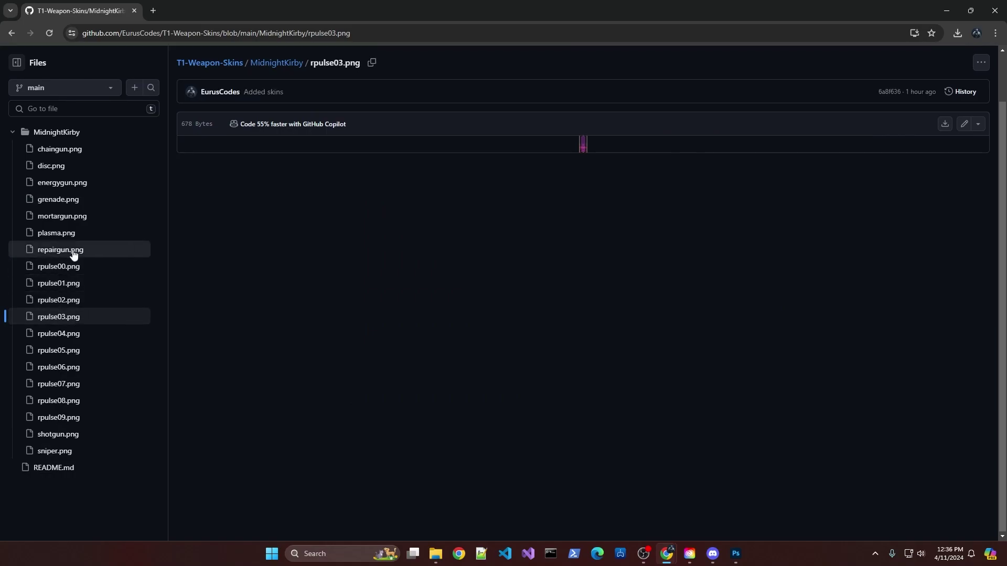
{"action": "left_click", "coordinate": [78, 185]}
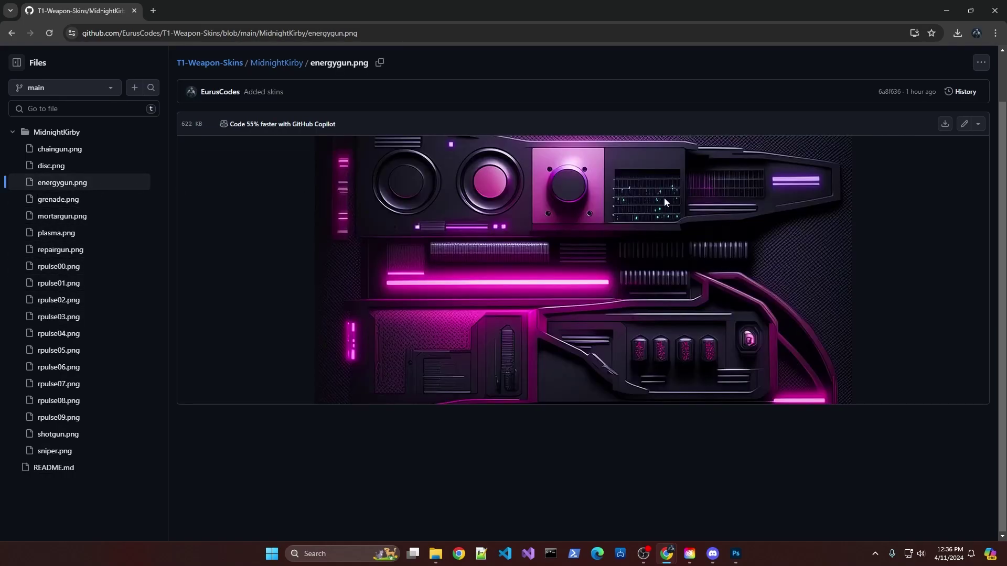